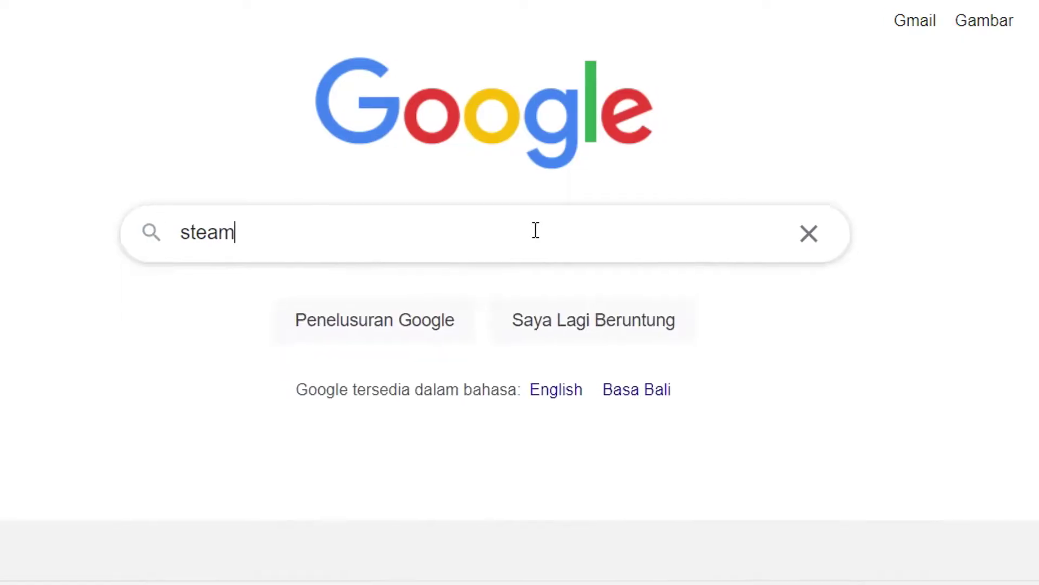
Search for Steam and open the Steam website from the results
{"action": "key", "text": "Return"}
{"action": "left_click", "coordinate": [173, 270]}
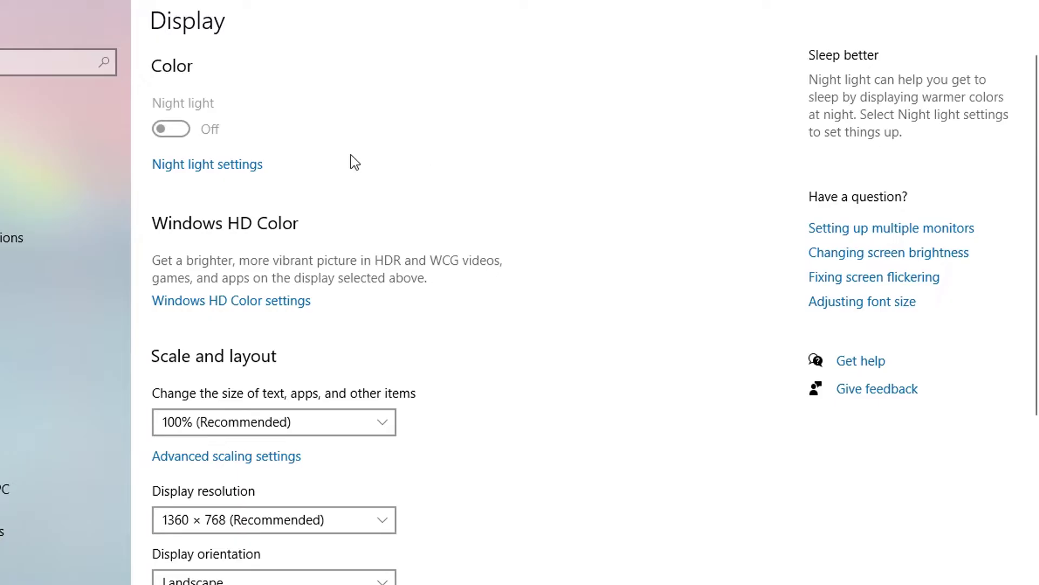
{"action": "scroll", "coordinate": [351, 161], "scroll_direction": "down", "scroll_amount": 5}
Keep the display resolution at 1360 × 768 (Recommended), then start a new Google search
{"action": "left_click", "coordinate": [286, 234]}
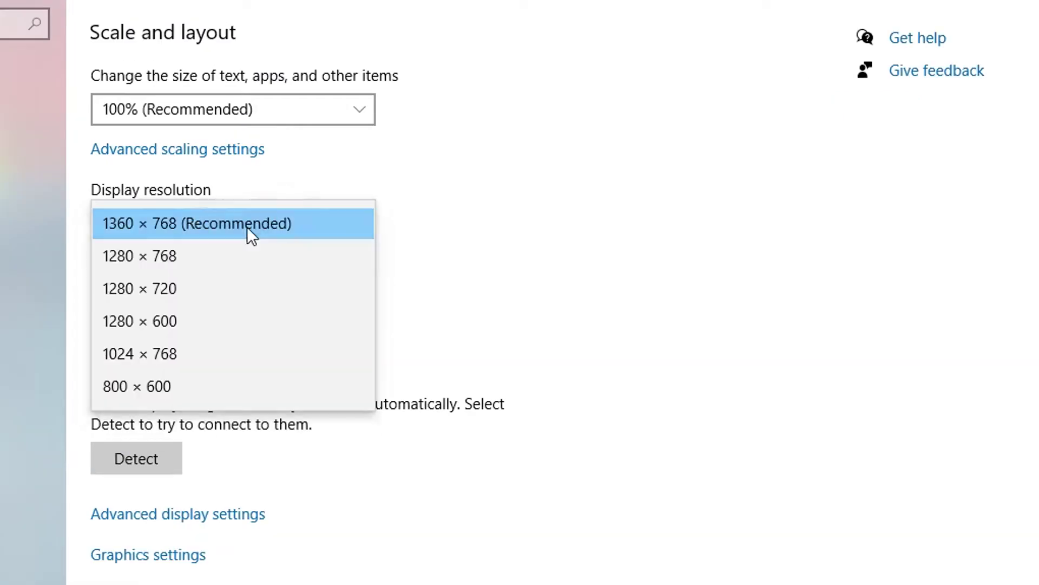
{"action": "left_click", "coordinate": [206, 223]}
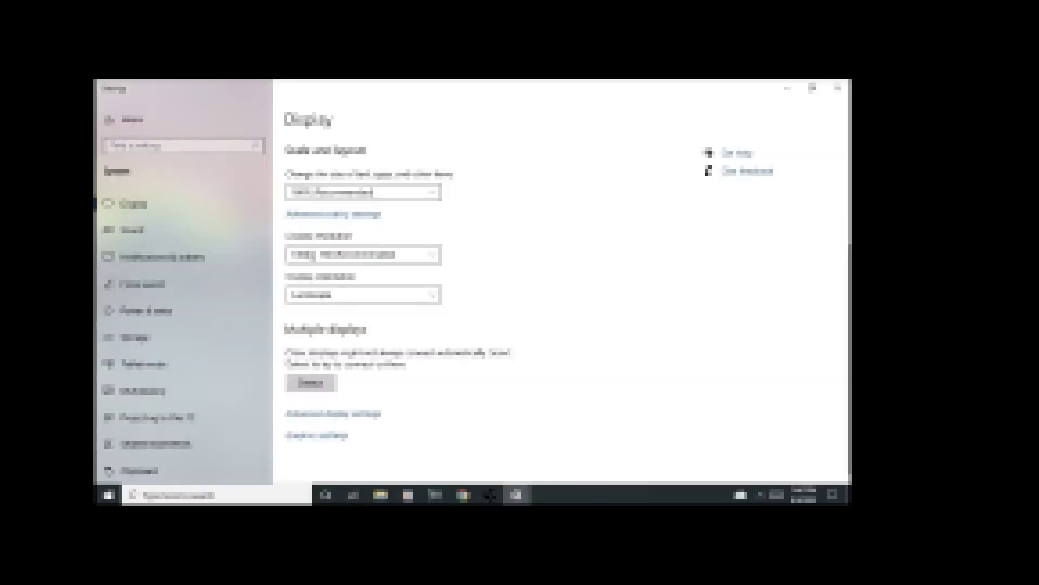
{"action": "scroll", "coordinate": [219, 238], "scroll_direction": "up", "scroll_amount": 3}
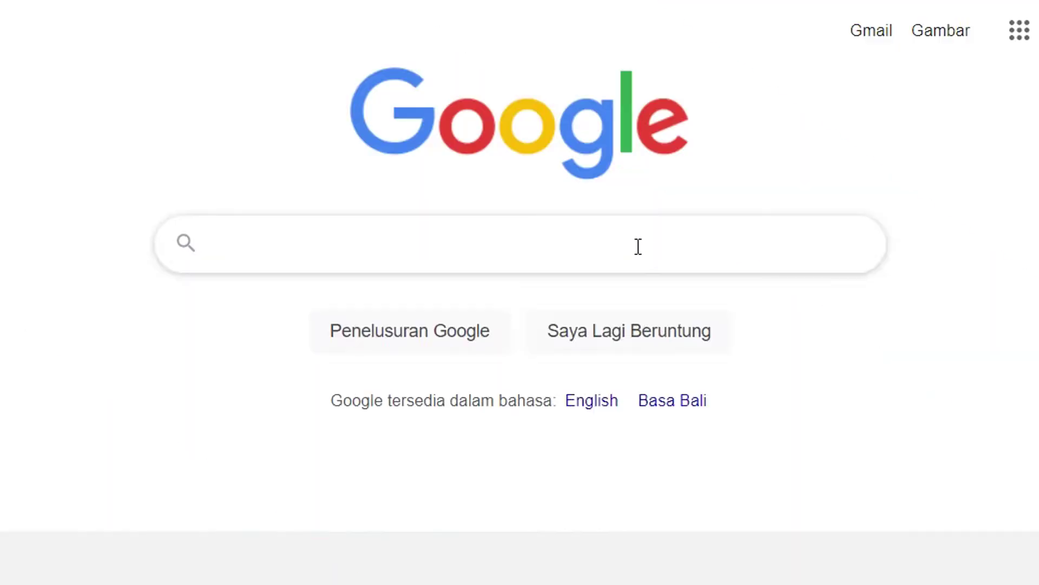
{"action": "left_click", "coordinate": [635, 245]}
Search Google for 'hey what is a dns?'
{"action": "type", "text": "hey wh"}
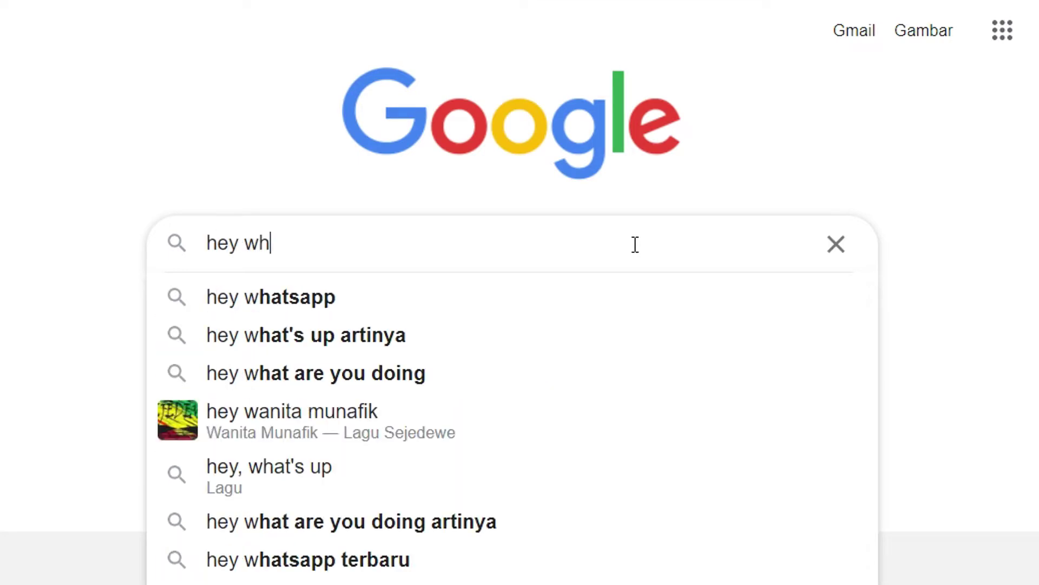
{"action": "type", "text": "at is a dns"}
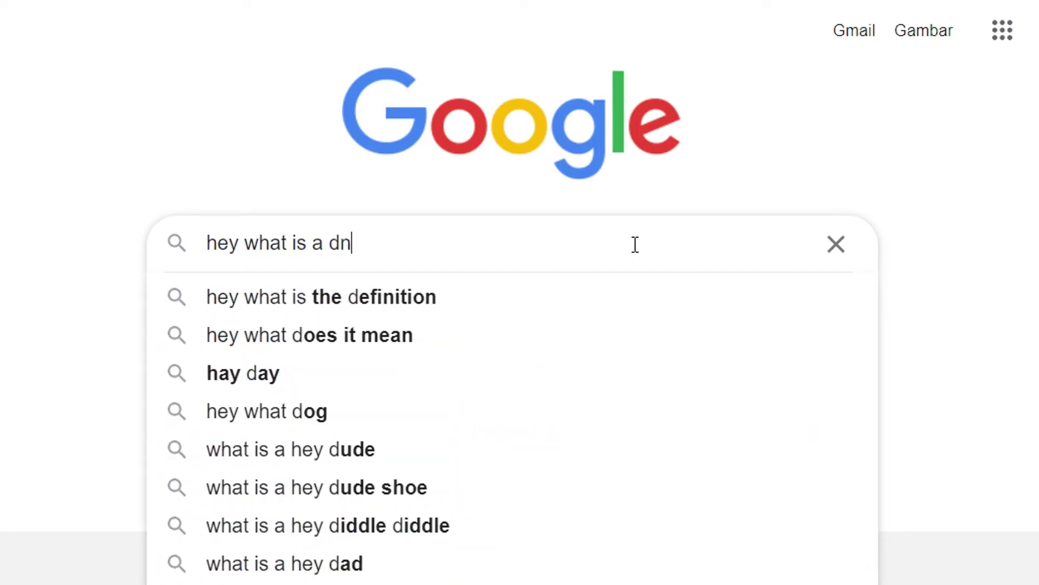
{"action": "type", "text": "?"}
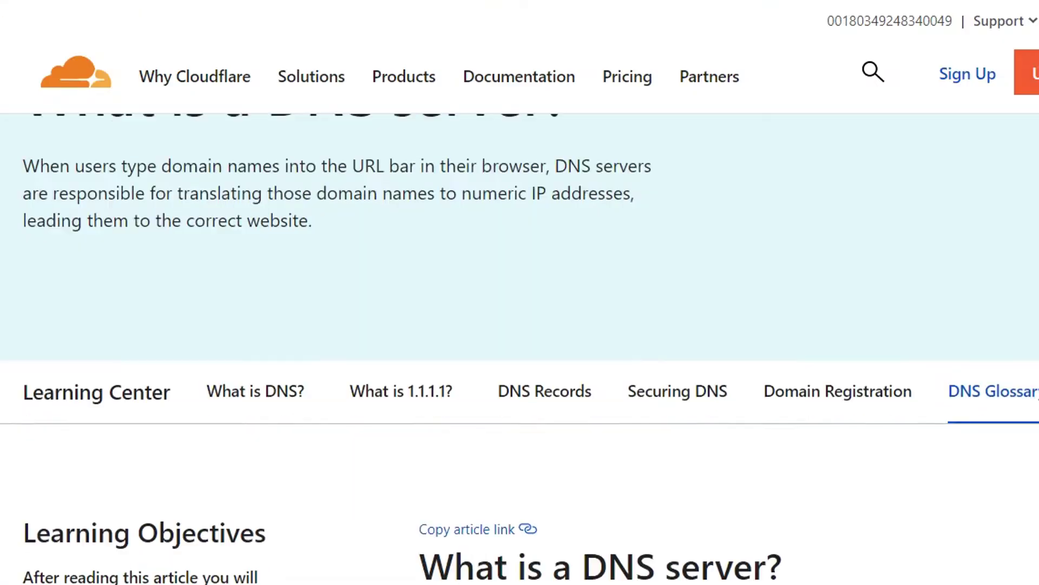
{"action": "scroll", "coordinate": [520, 324], "scroll_direction": "down", "scroll_amount": 10}
Set the Techledge channel's notification bell to All
{"action": "scroll", "coordinate": [704, 347], "scroll_direction": "down", "scroll_amount": 15}
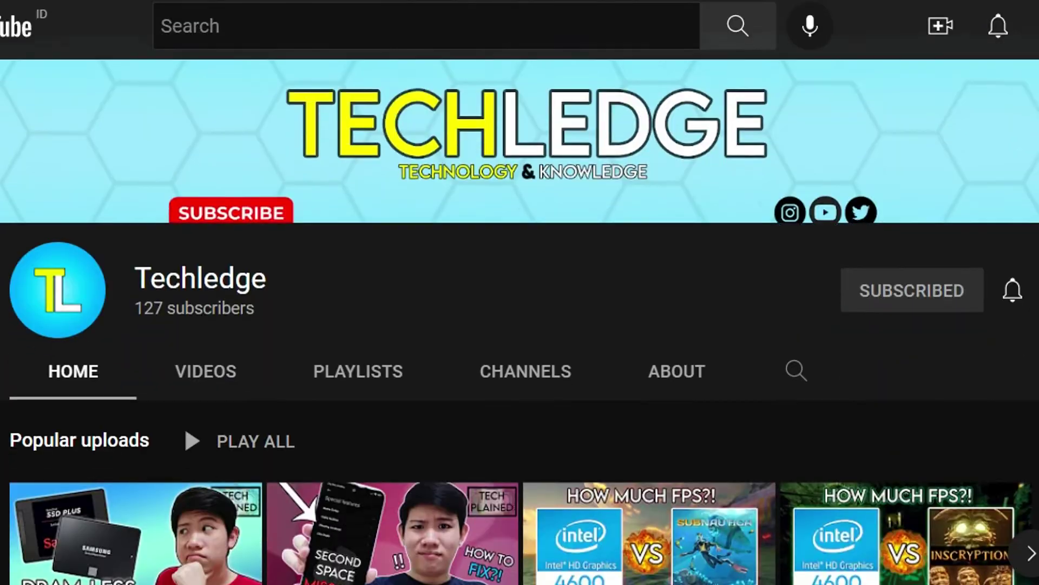
{"action": "scroll", "coordinate": [519, 325], "scroll_direction": "down", "scroll_amount": 3}
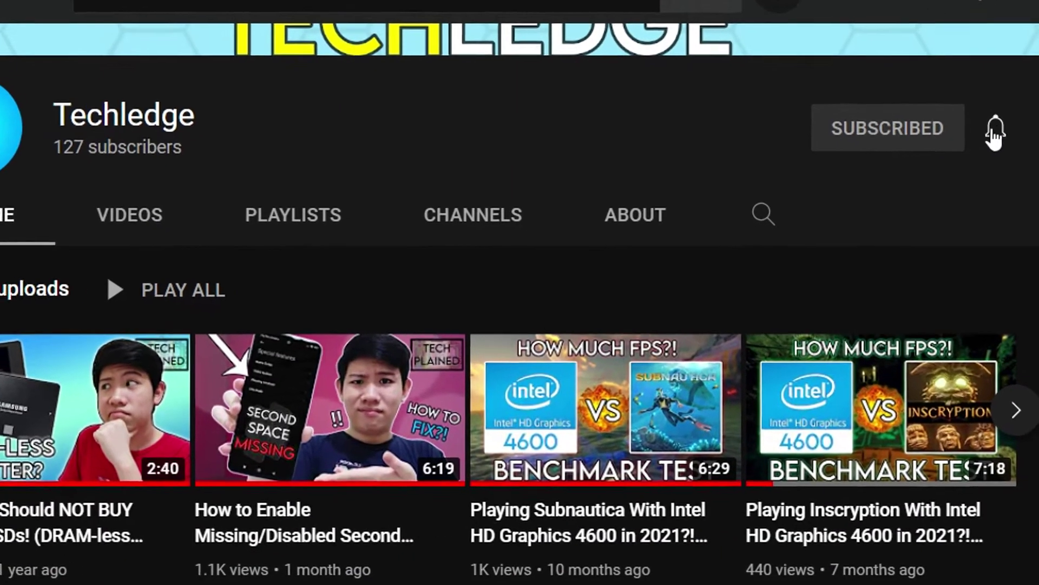
{"action": "left_click", "coordinate": [995, 131]}
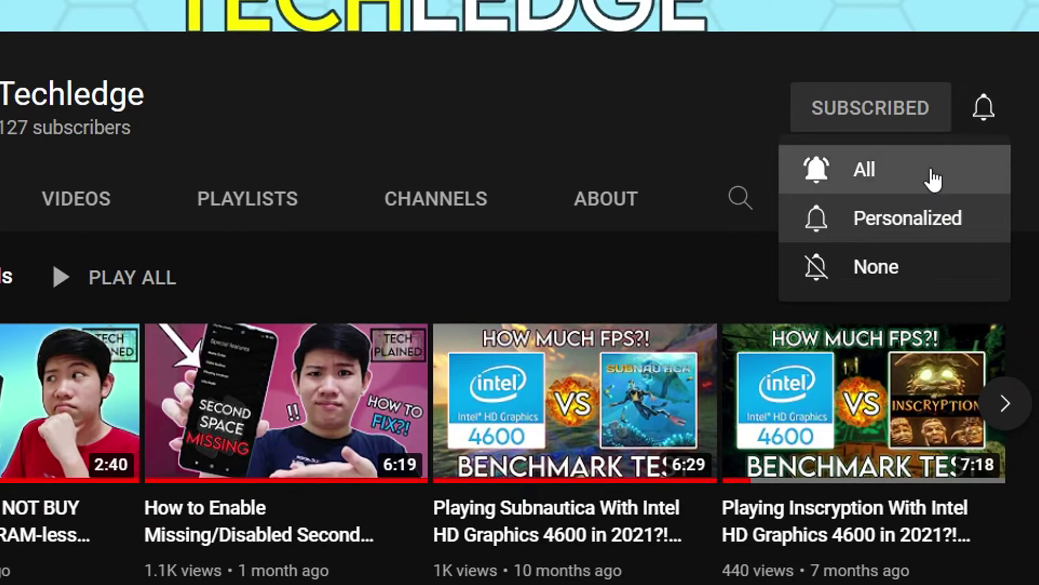
{"action": "left_click", "coordinate": [933, 180]}
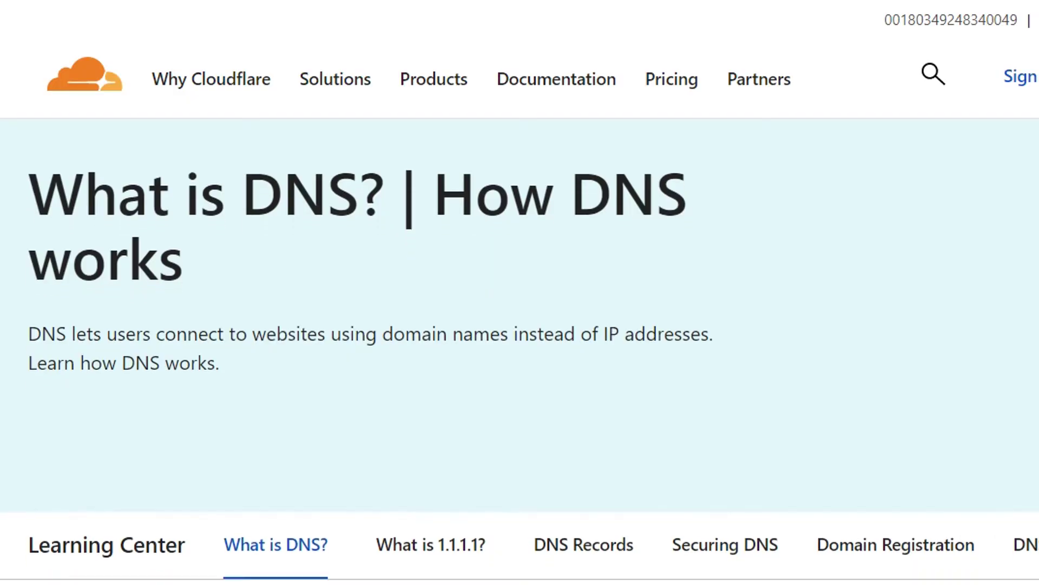
Select the DNS definition and domain-name translation sentences in Cloudflare's article
{"action": "scroll", "coordinate": [519, 346], "scroll_direction": "down", "scroll_amount": 3}
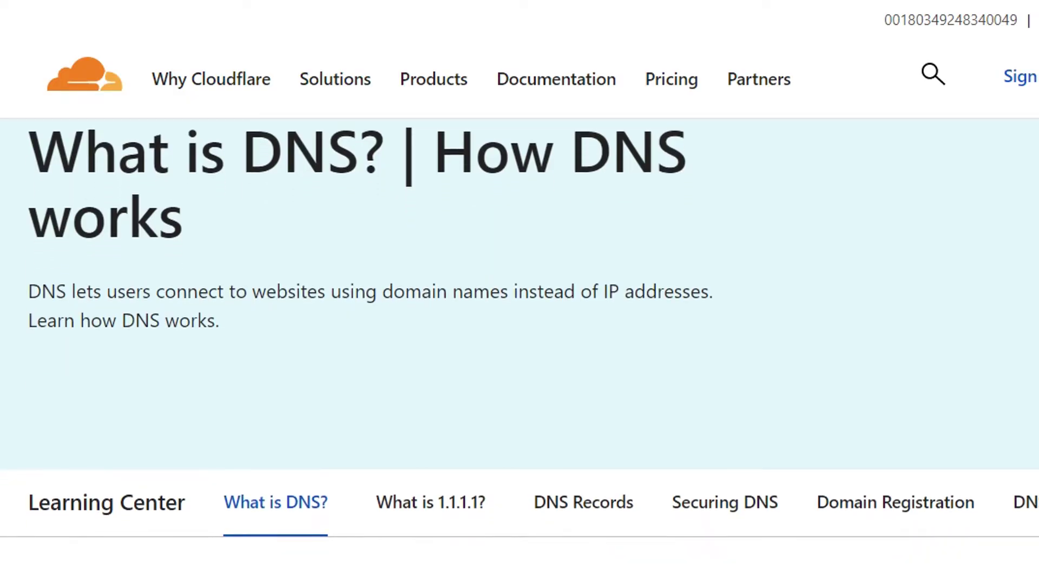
{"action": "scroll", "coordinate": [520, 346], "scroll_direction": "down", "scroll_amount": 5}
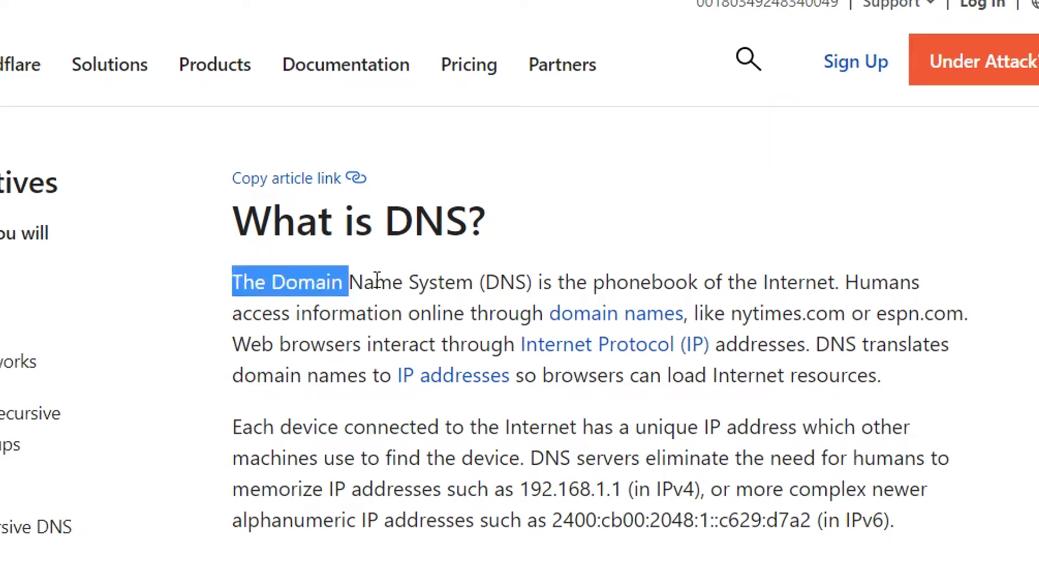
{"action": "left_click_drag", "start_coordinate": [911, 297], "coordinate": [940, 298]}
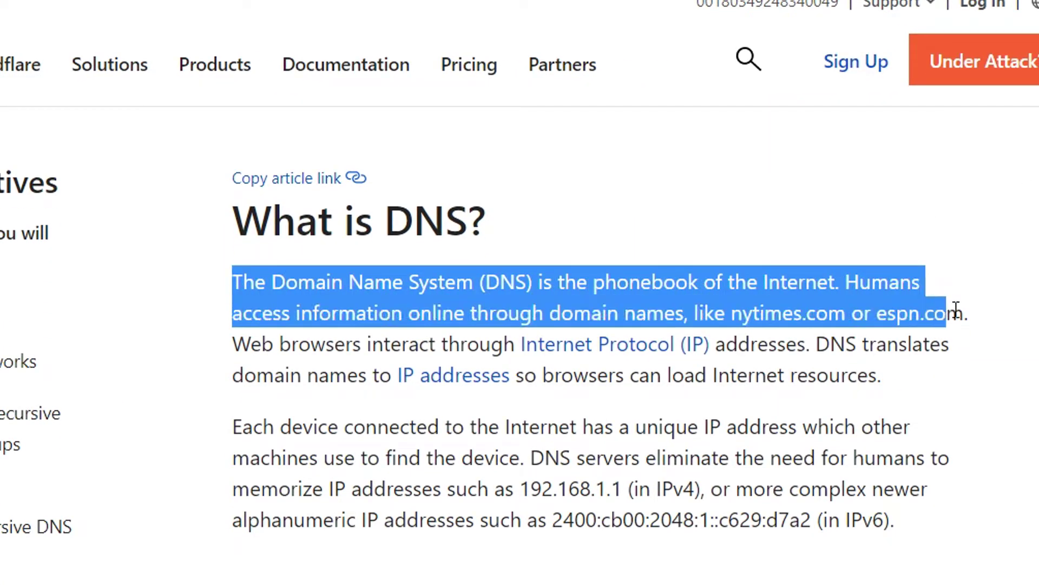
{"action": "left_click_drag", "start_coordinate": [924, 375], "coordinate": [233, 356]}
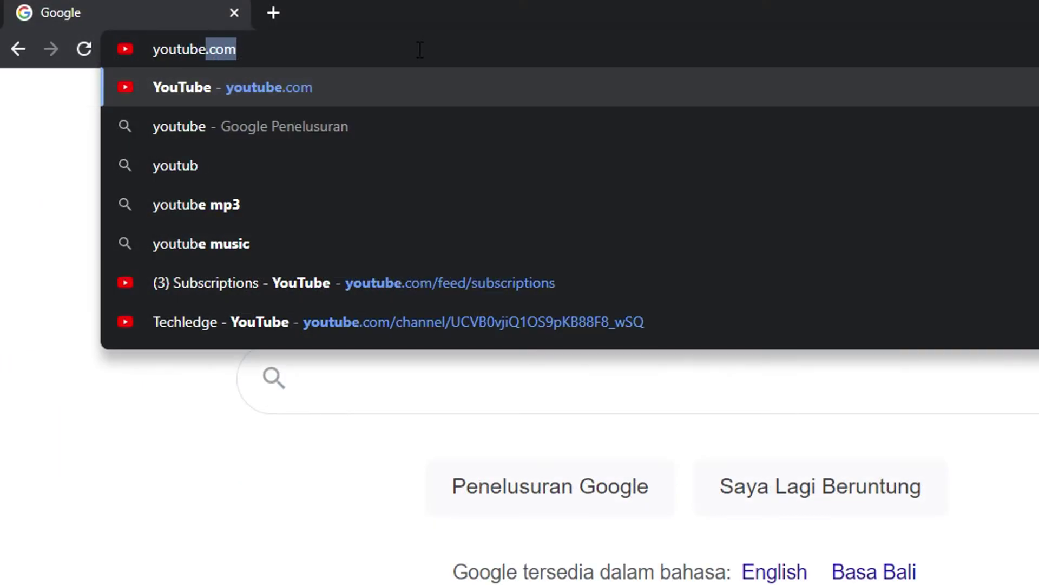
Go to youtube.com and select the recursive DNS server heading and ISP sentence
{"action": "type", "text": "."}
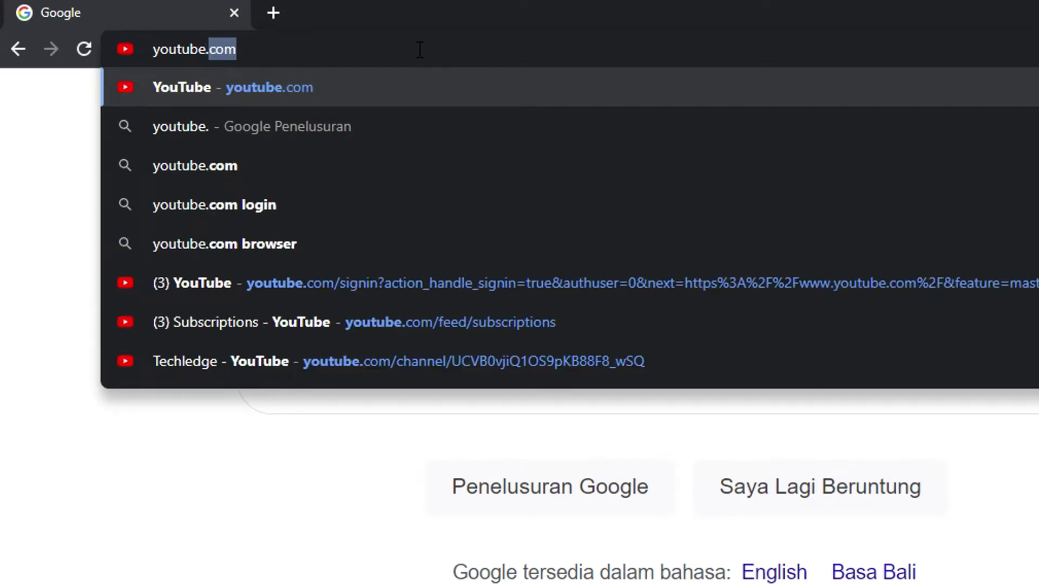
{"action": "type", "text": "co"}
{"action": "key", "text": "Return"}
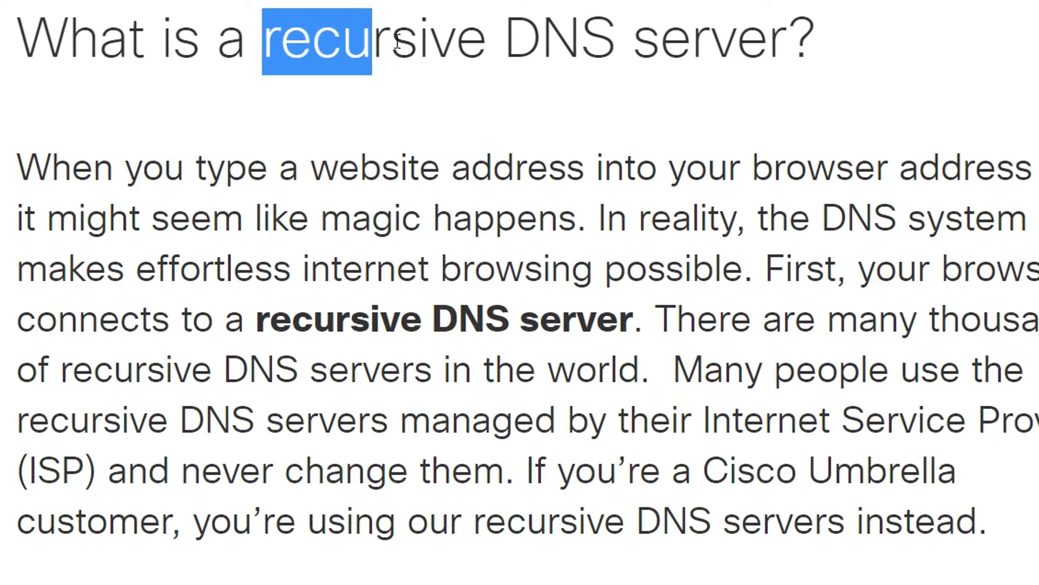
{"action": "left_click_drag", "start_coordinate": [397, 41], "coordinate": [753, 43]}
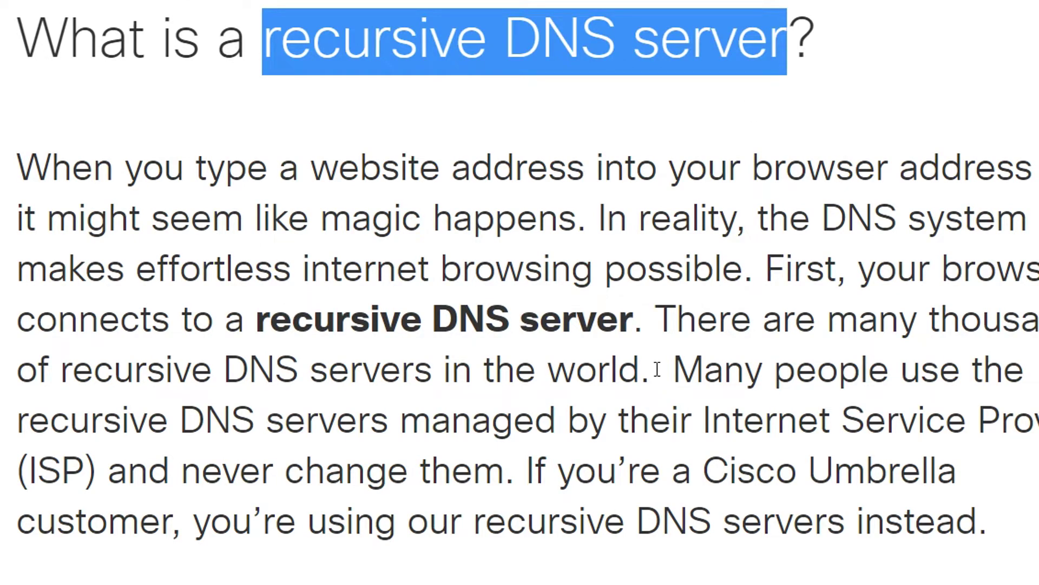
{"action": "left_click_drag", "start_coordinate": [704, 419], "coordinate": [704, 466]}
{"action": "left_click_drag", "start_coordinate": [605, 466], "coordinate": [1, 484]}
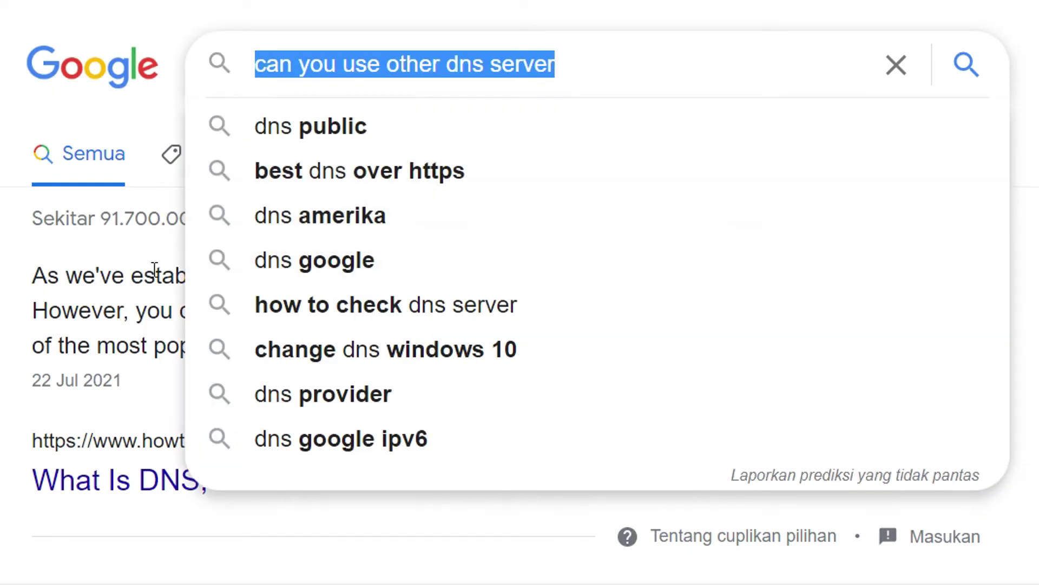
Select the search snippet naming OpenDNS and Google Public DNS as alternatives
{"action": "left_click", "coordinate": [176, 266]}
{"action": "left_click_drag", "start_coordinate": [347, 282], "coordinate": [878, 275]}
{"action": "left_click", "coordinate": [466, 301]}
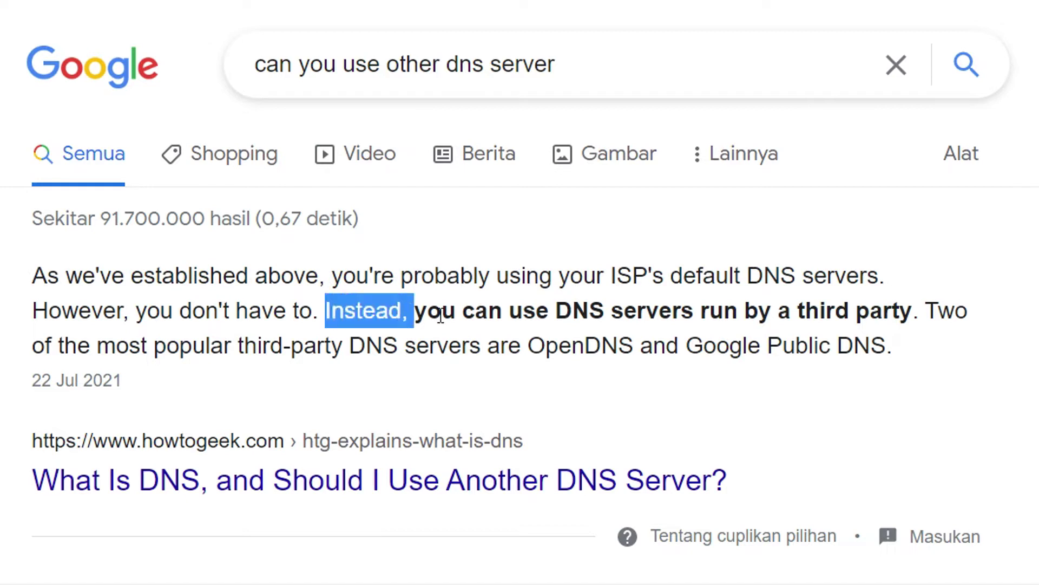
{"action": "left_click_drag", "start_coordinate": [979, 327], "coordinate": [972, 358]}
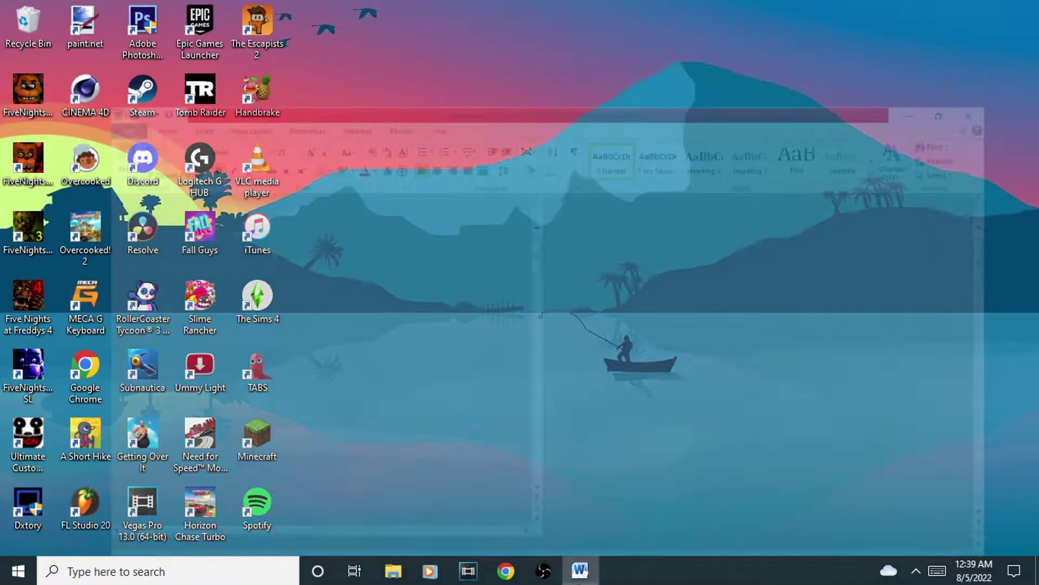
Paste the lessons-learnt list into the document and select items in the numbered list
{"action": "type", "text": "O"}
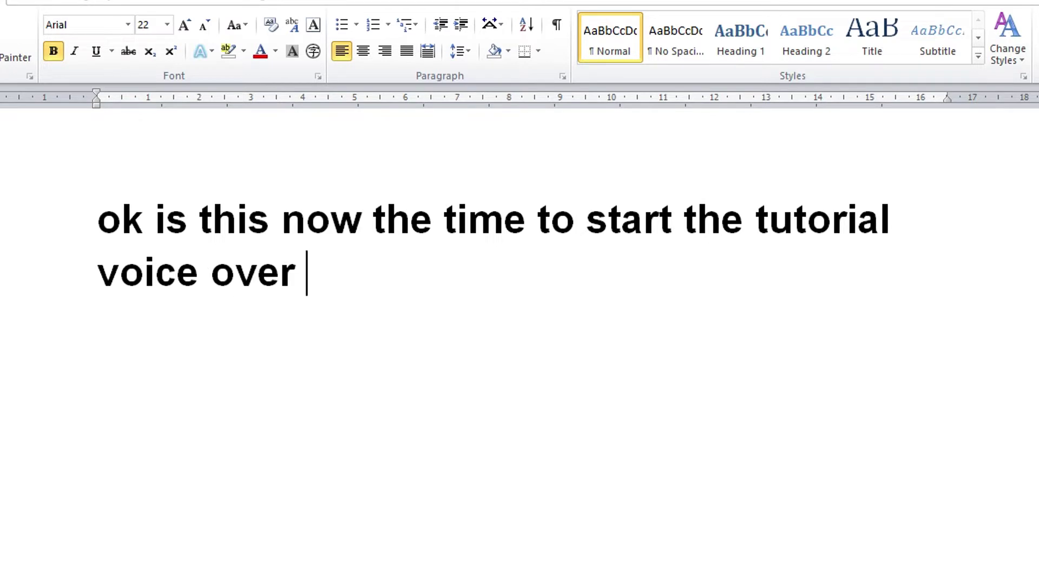
{"action": "type", "text": "we learnt these: 1. we can change our ISP server to a public server 2. ??? 3. PROFIT! NO MORE BLOCKS!"}
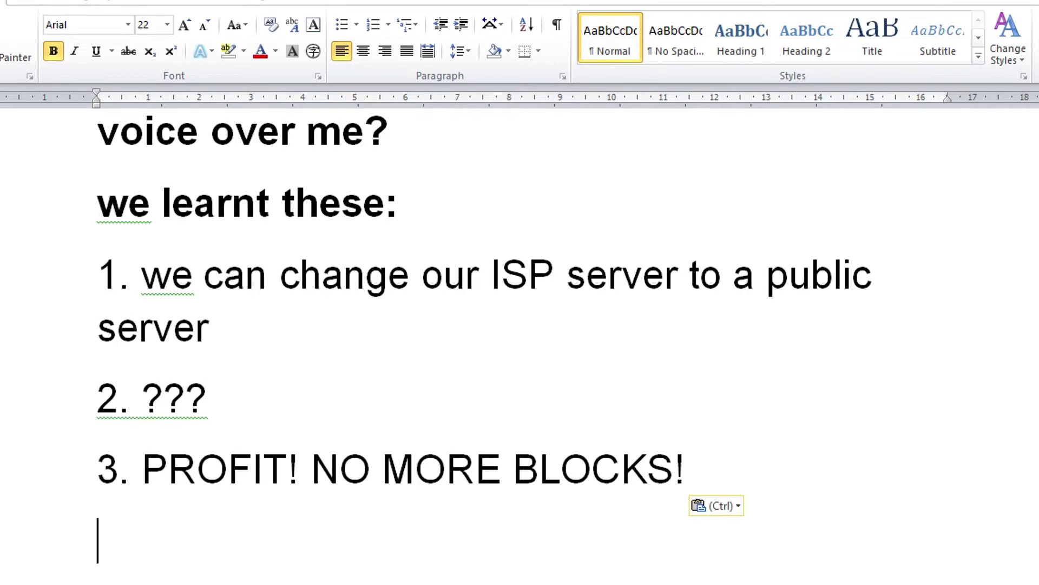
{"action": "left_click_drag", "start_coordinate": [695, 482], "coordinate": [126, 468]}
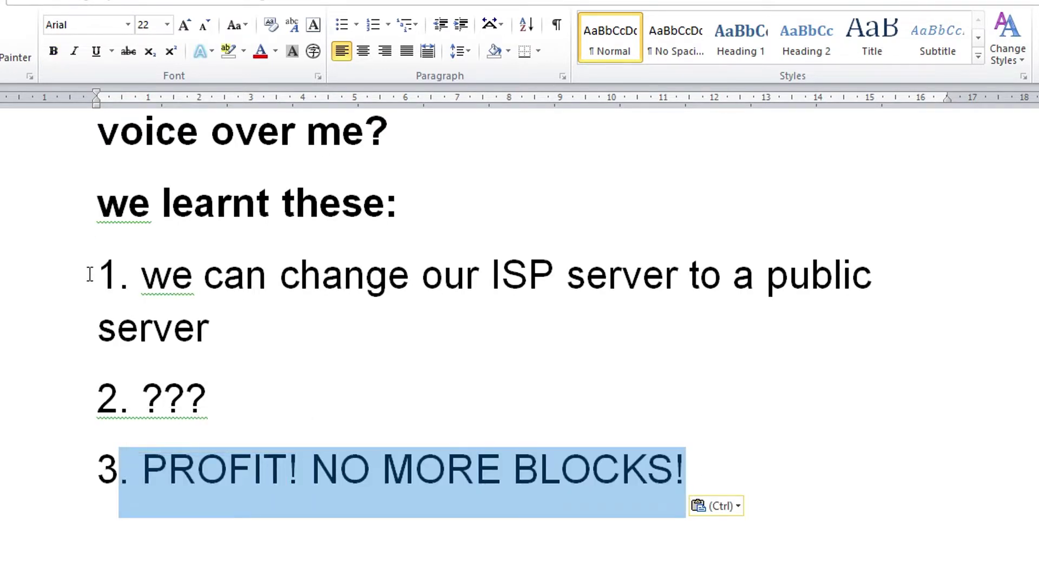
{"action": "left_click_drag", "start_coordinate": [90, 274], "coordinate": [374, 363]}
{"action": "left_click_drag", "start_coordinate": [451, 396], "coordinate": [102, 400]}
{"action": "left_click_drag", "start_coordinate": [96, 454], "coordinate": [674, 469]}
Begin the first ??? entry with 'change your DNS on the browser'
{"action": "left_click", "coordinate": [687, 441]}
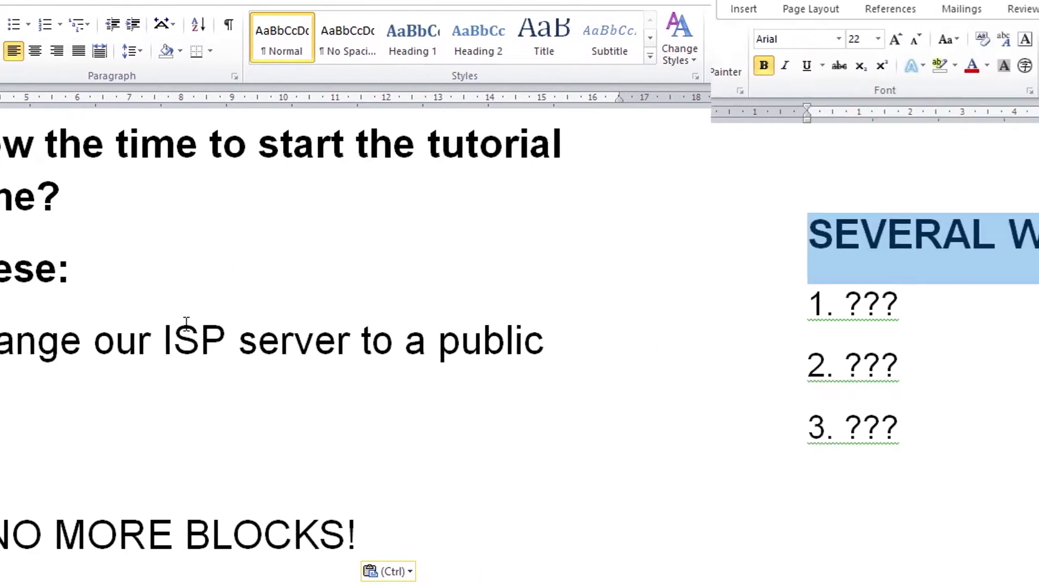
{"action": "left_click", "coordinate": [358, 310]}
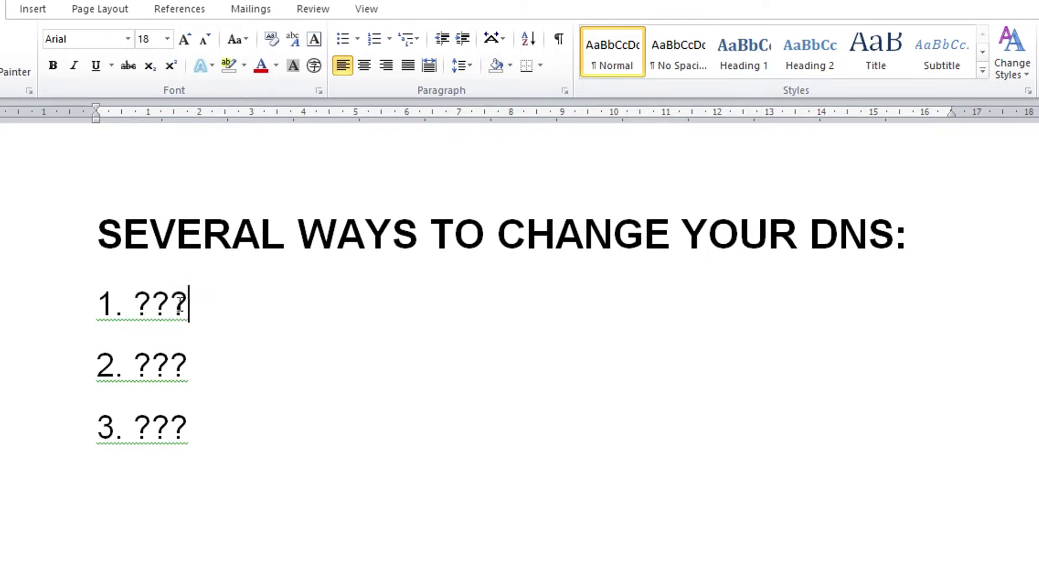
{"action": "type", "text": "change your DNS on the b"}
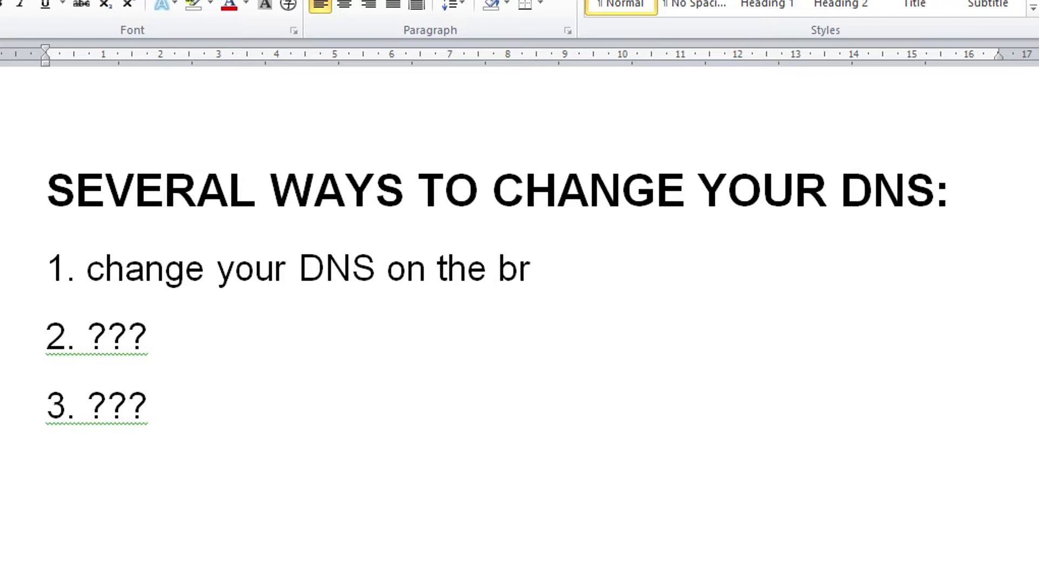
Bring up Chrome showing the Google homepage
{"action": "type", "text": "r"}
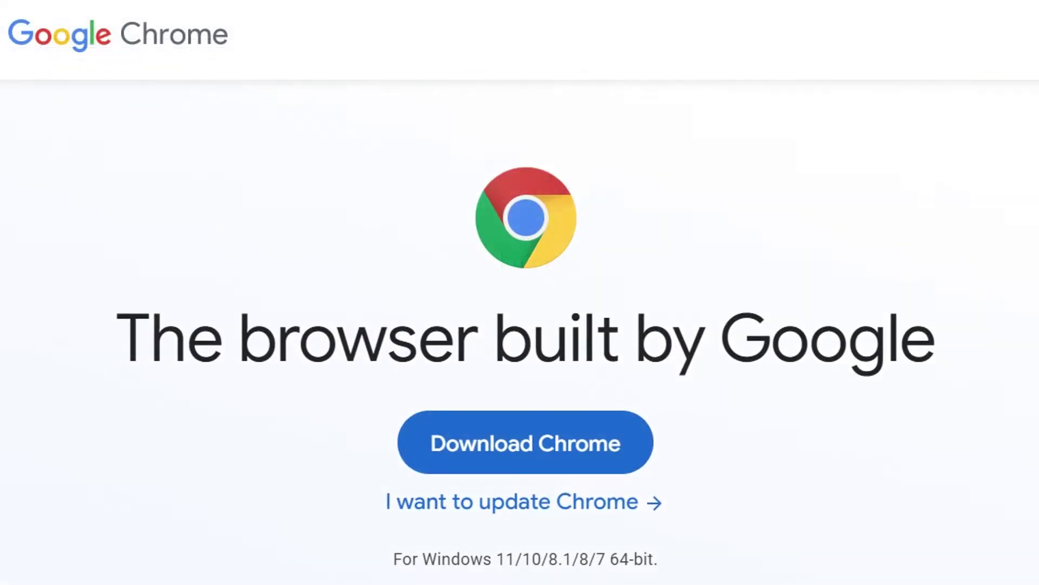
{"action": "scroll", "coordinate": [520, 325], "scroll_direction": "down", "scroll_amount": 3}
{"action": "scroll", "coordinate": [519, 325], "scroll_direction": "down", "scroll_amount": 2}
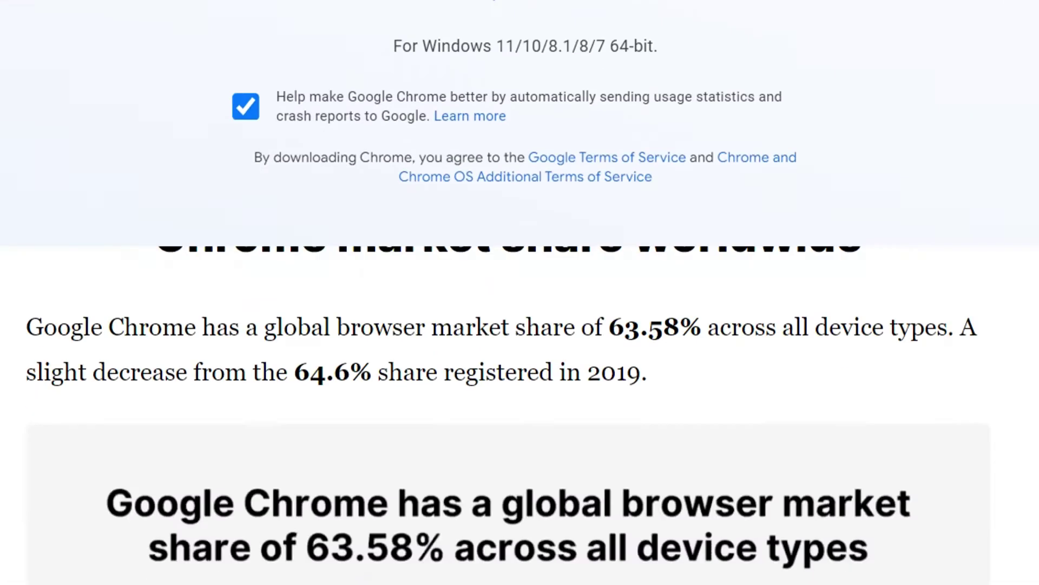
{"action": "scroll", "coordinate": [520, 325], "scroll_direction": "down", "scroll_amount": 8}
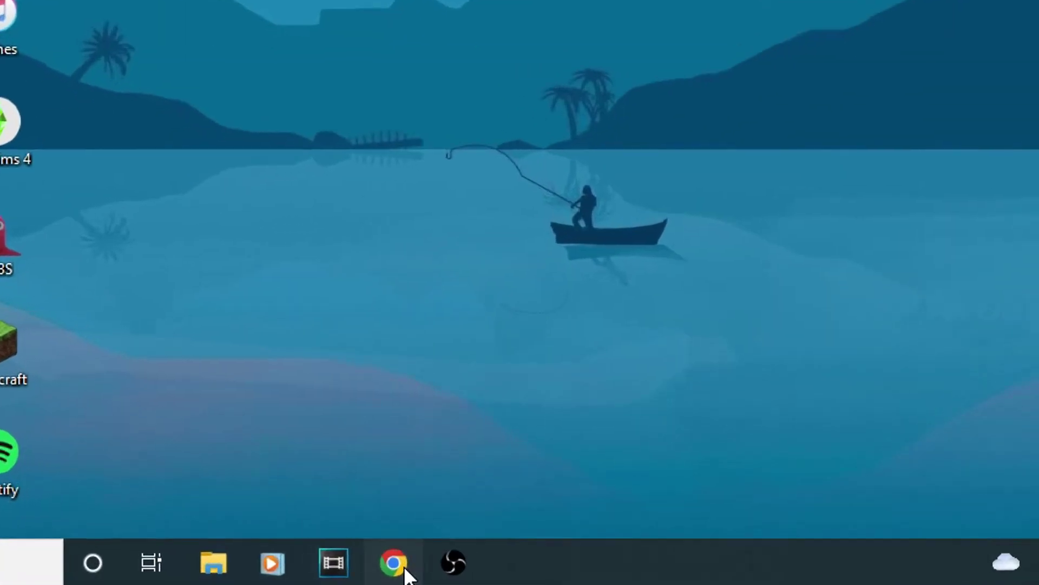
{"action": "left_click", "coordinate": [509, 495]}
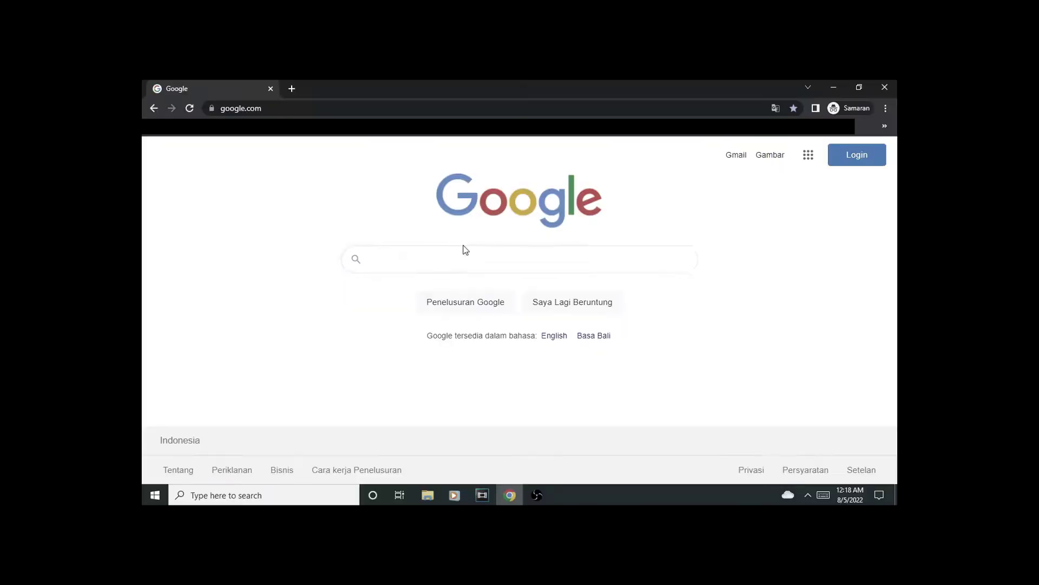
Search for reddit.com, open the Reddit result, and select the timed-out error text
{"action": "type", "text": "reddit.c"}
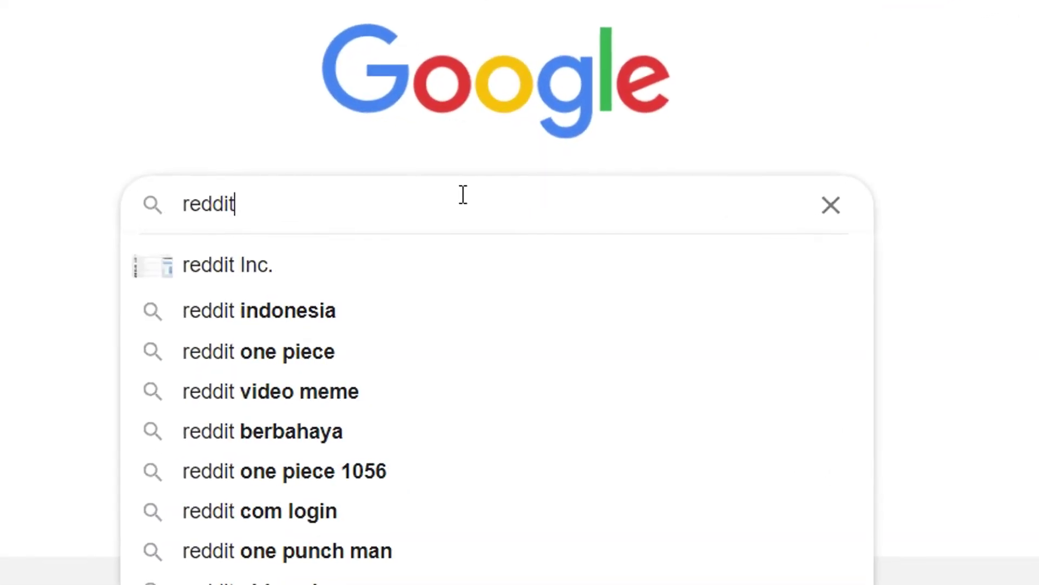
{"action": "type", "text": "om"}
{"action": "key", "text": "Return"}
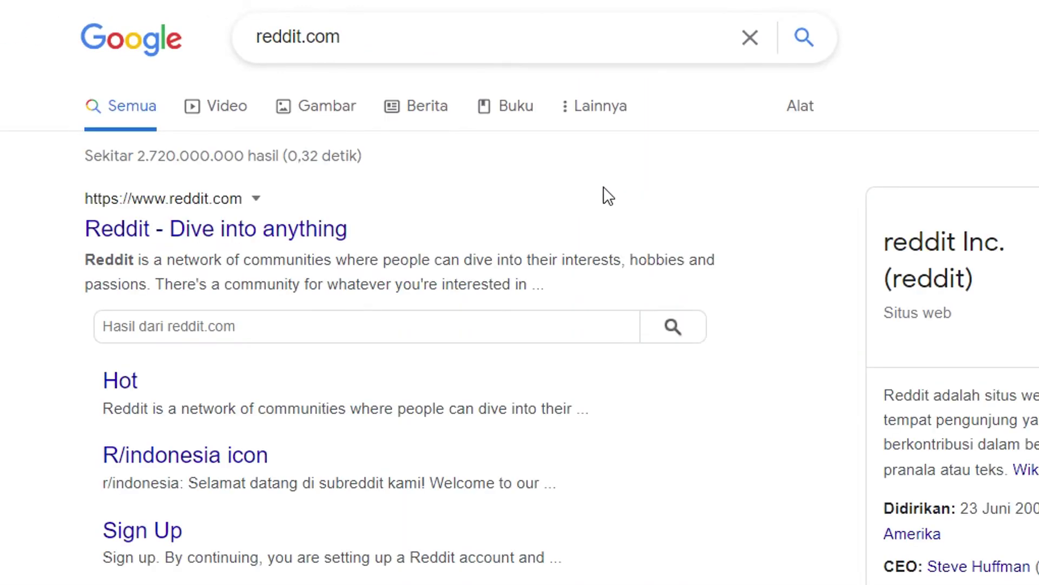
{"action": "left_click", "coordinate": [298, 229]}
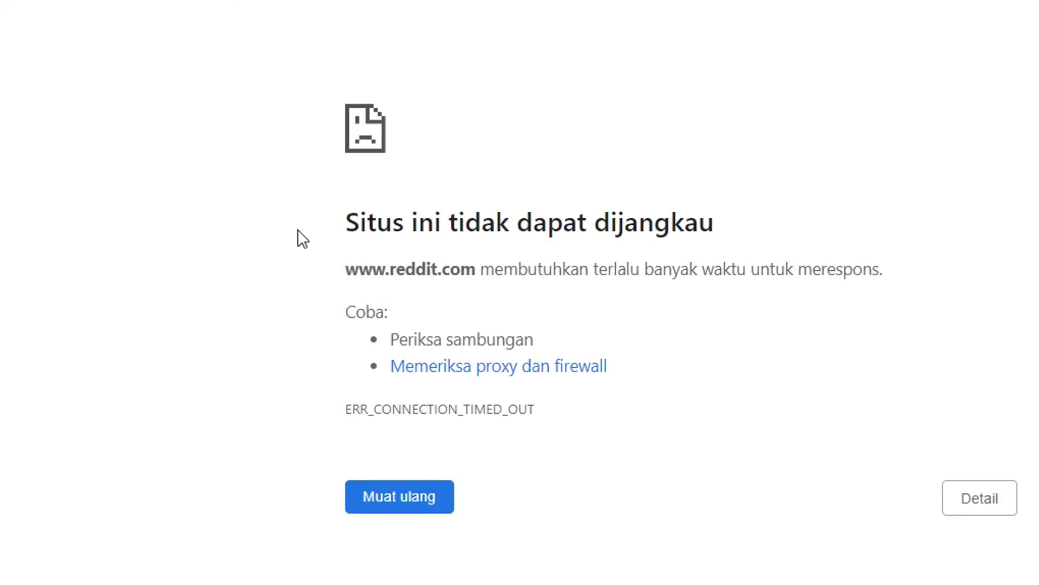
{"action": "left_click_drag", "start_coordinate": [583, 404], "coordinate": [302, 126]}
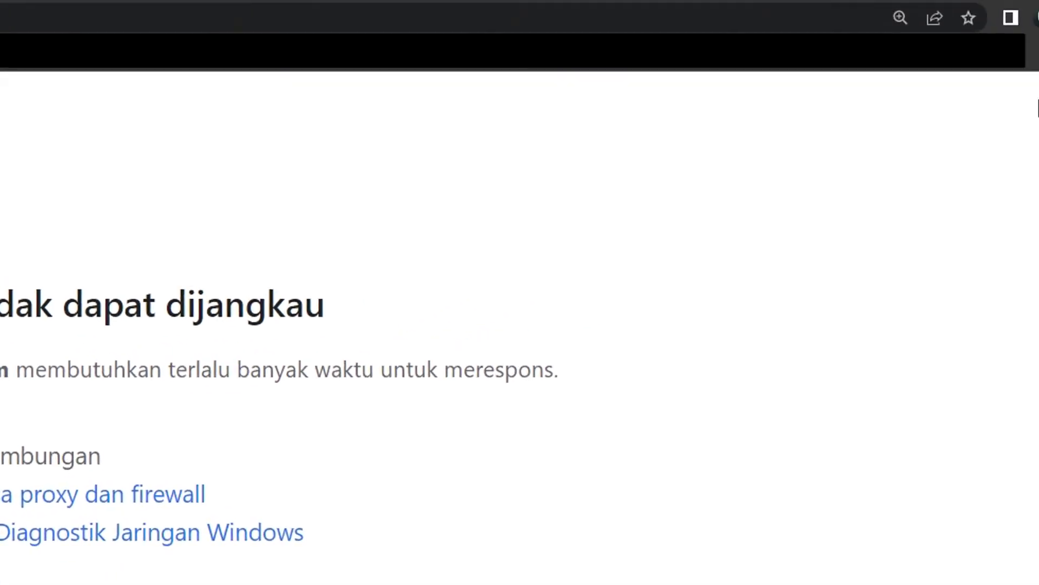
Open Chrome's Settings and go to Privacy and security > Security
{"action": "left_click", "coordinate": [1021, 56]}
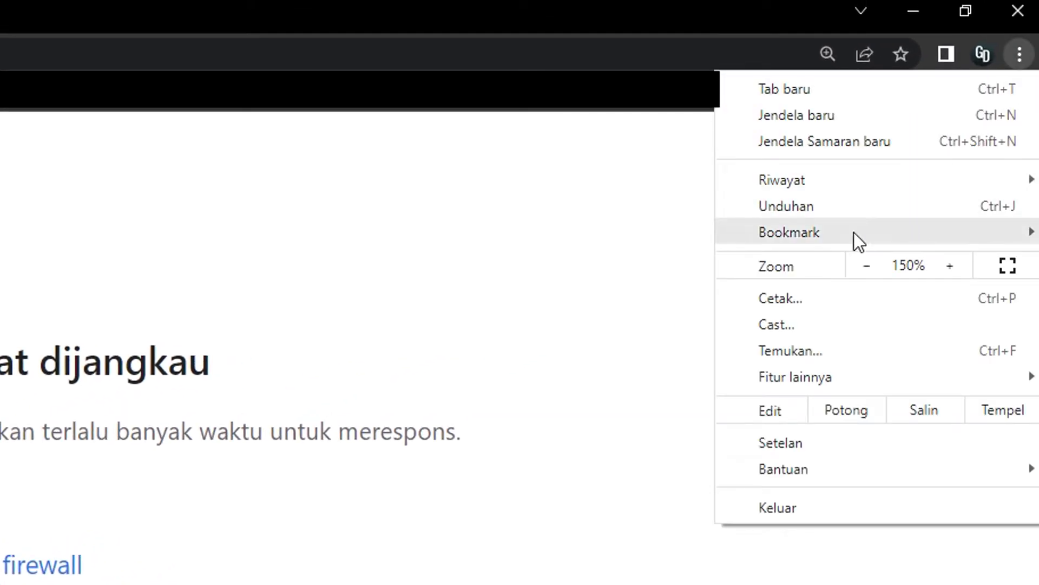
{"action": "left_click", "coordinate": [790, 449]}
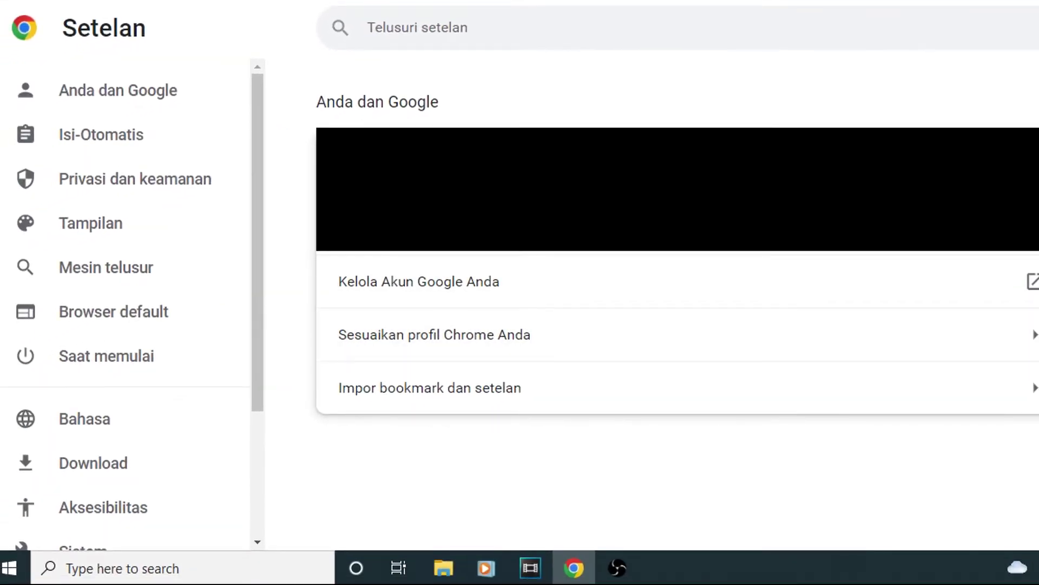
{"action": "left_click", "coordinate": [157, 183]}
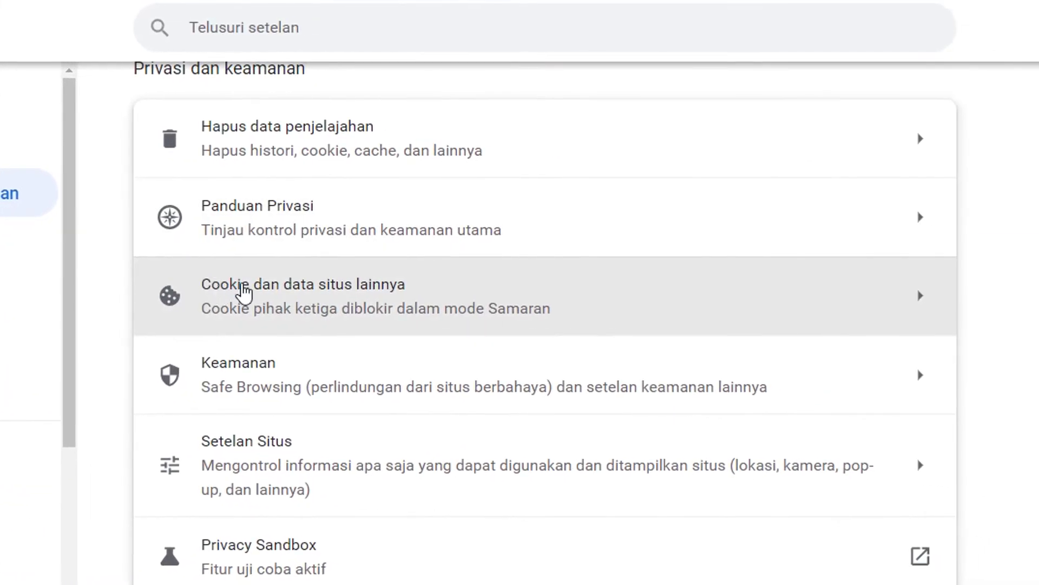
{"action": "left_click", "coordinate": [257, 374]}
Switch Chrome's secure DNS to the custom provider Cloudflare (1.1.1.1)
{"action": "scroll", "coordinate": [255, 354], "scroll_direction": "down", "scroll_amount": 10}
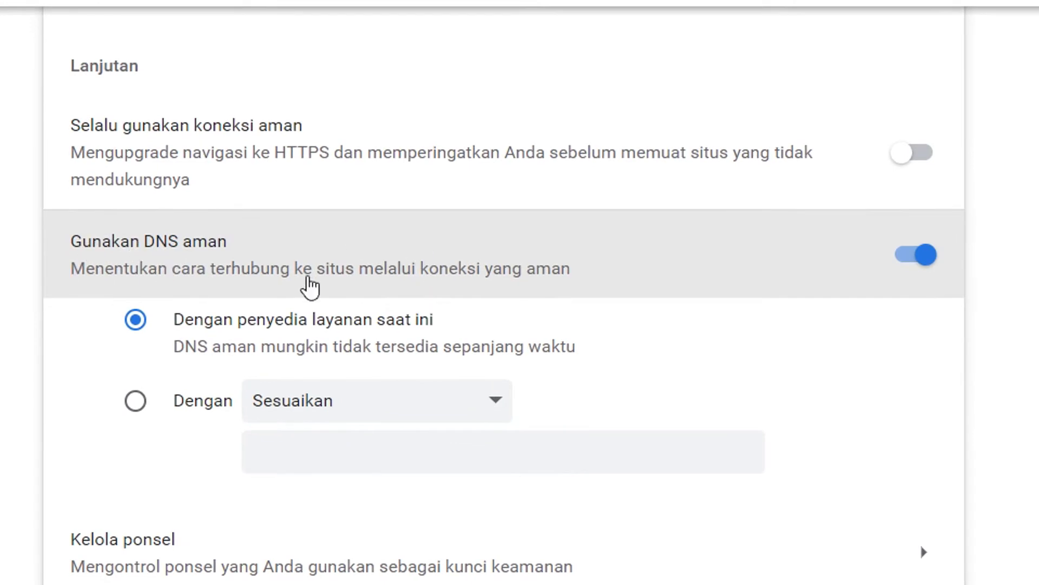
{"action": "left_click", "coordinate": [901, 283]}
{"action": "left_click", "coordinate": [919, 262]}
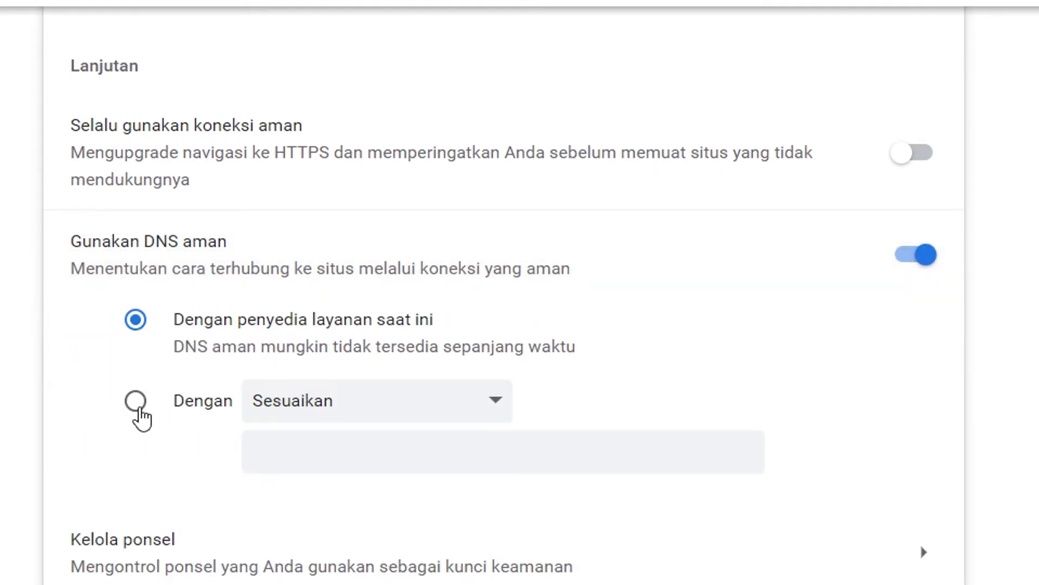
{"action": "left_click", "coordinate": [257, 418]}
{"action": "scroll", "coordinate": [313, 409], "scroll_direction": "down", "scroll_amount": 2}
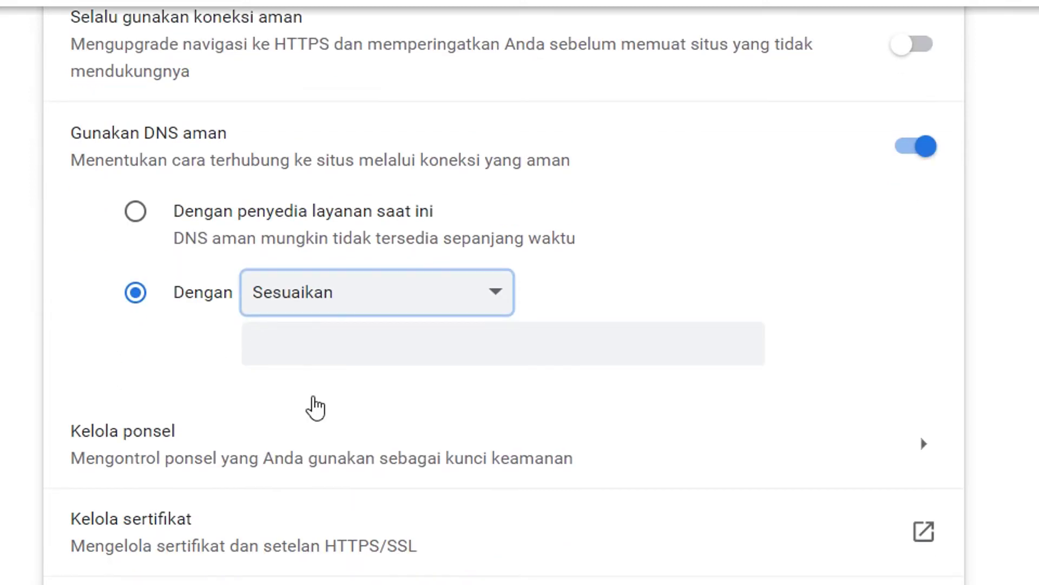
{"action": "left_click", "coordinate": [324, 311]}
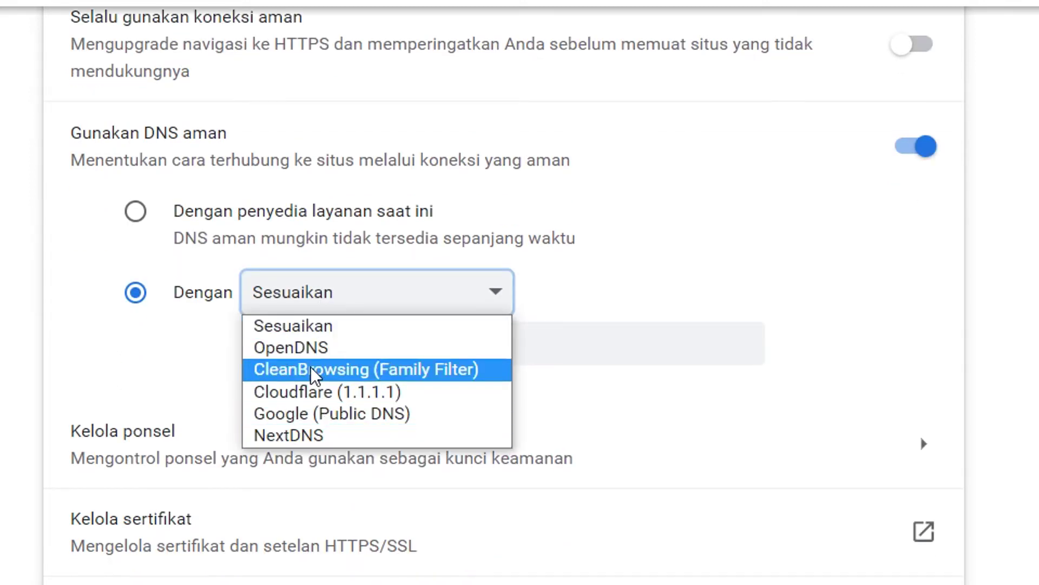
{"action": "left_click", "coordinate": [313, 397]}
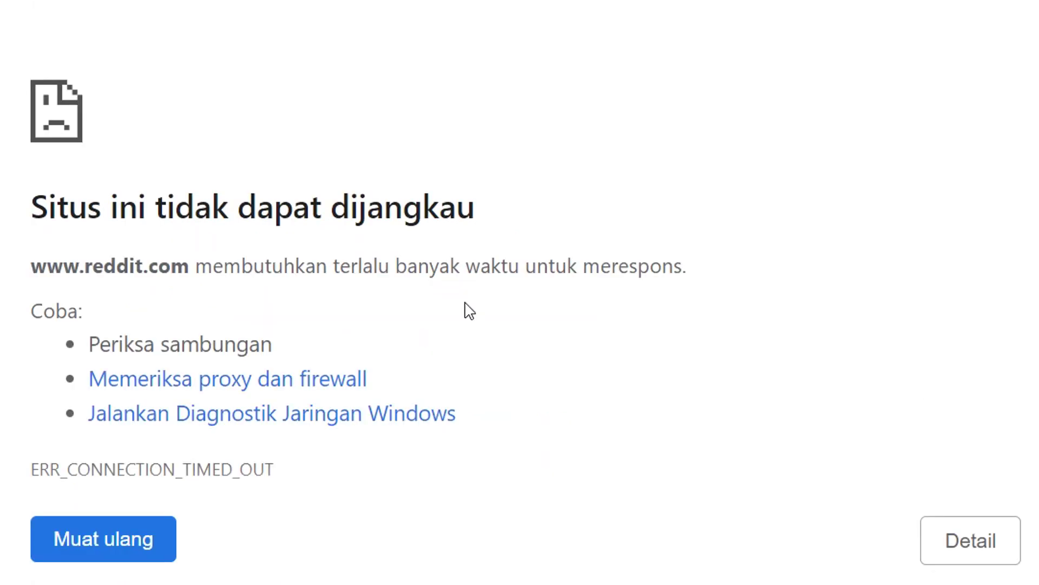
Reload reddit.com, scroll through its feed, and launch the Epic Games Launcher
{"action": "left_click", "coordinate": [92, 540]}
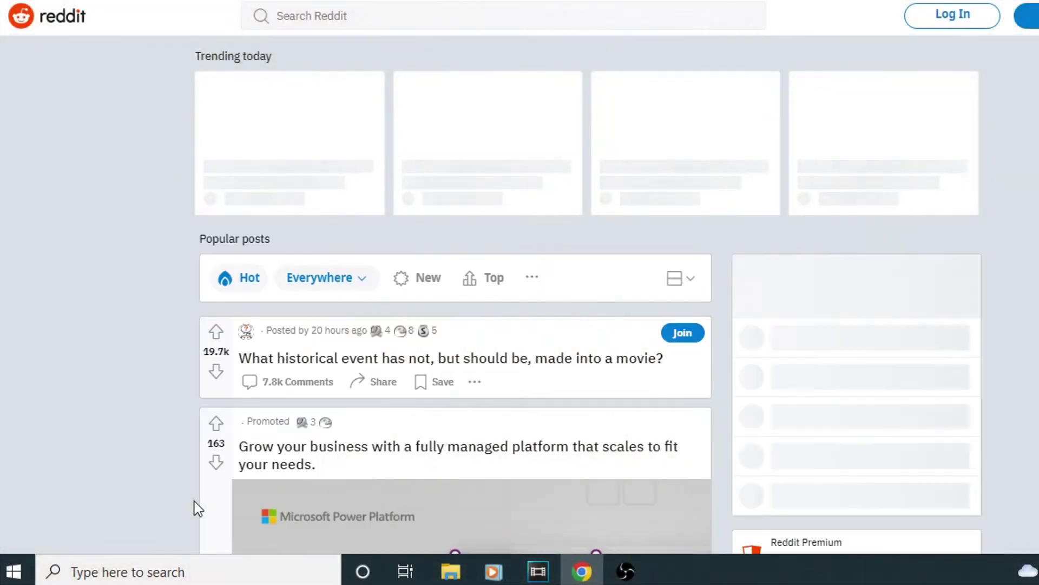
{"action": "scroll", "coordinate": [194, 502], "scroll_direction": "down", "scroll_amount": 10}
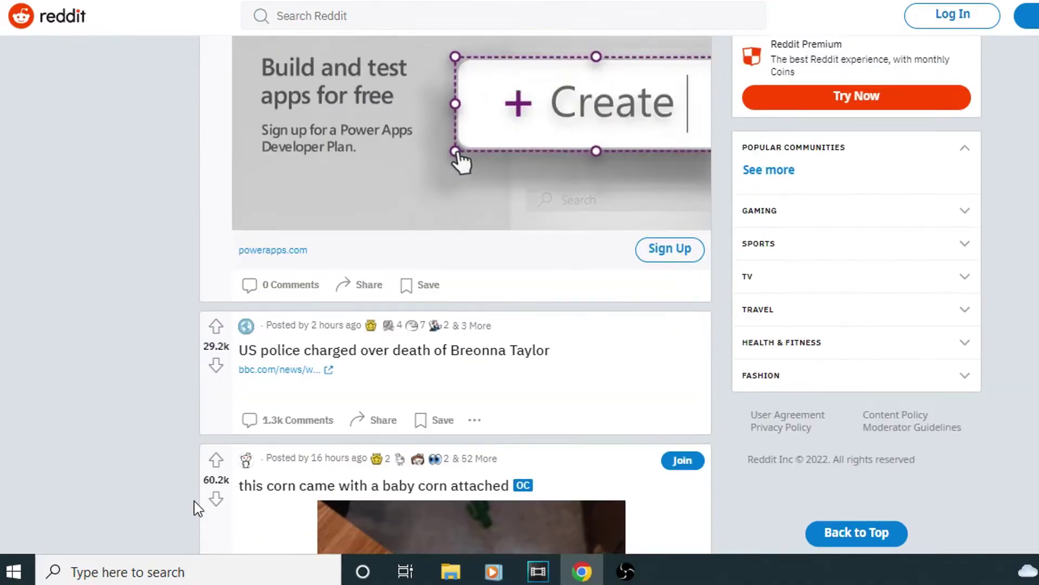
{"action": "scroll", "coordinate": [197, 509], "scroll_direction": "down", "scroll_amount": 4}
{"action": "scroll", "coordinate": [197, 508], "scroll_direction": "down", "scroll_amount": 2}
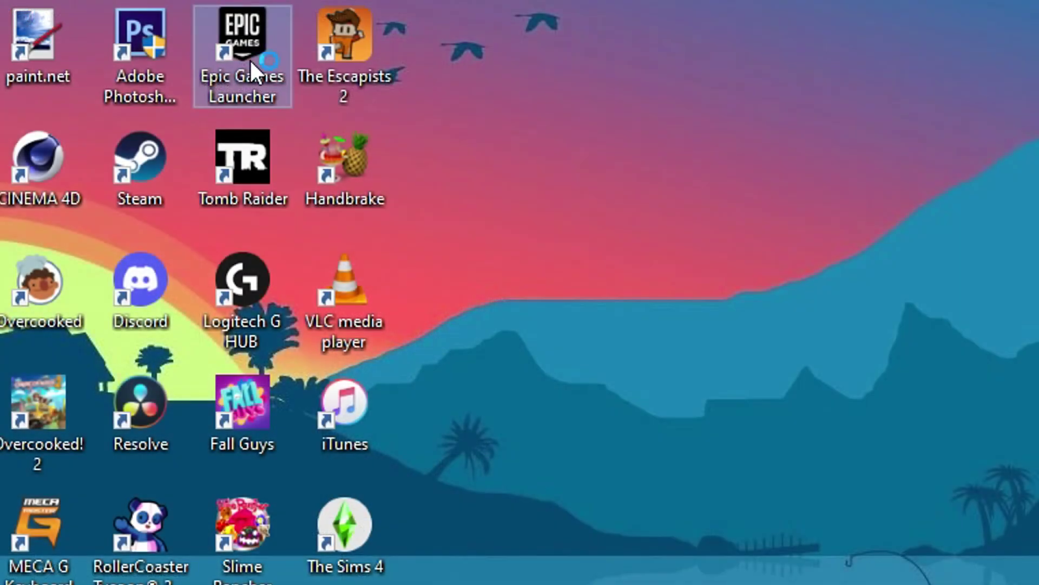
{"action": "double_click", "coordinate": [249, 59]}
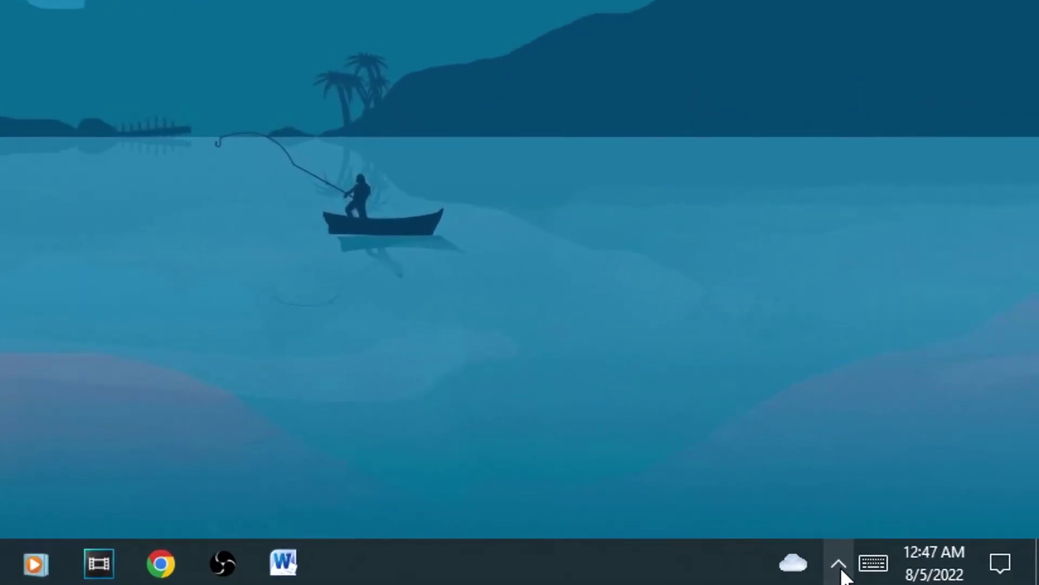
Open Local Area Connection Properties via Network settings and the Network and Sharing Center
{"action": "left_click", "coordinate": [917, 572]}
{"action": "left_click", "coordinate": [915, 417]}
{"action": "left_click", "coordinate": [816, 497]}
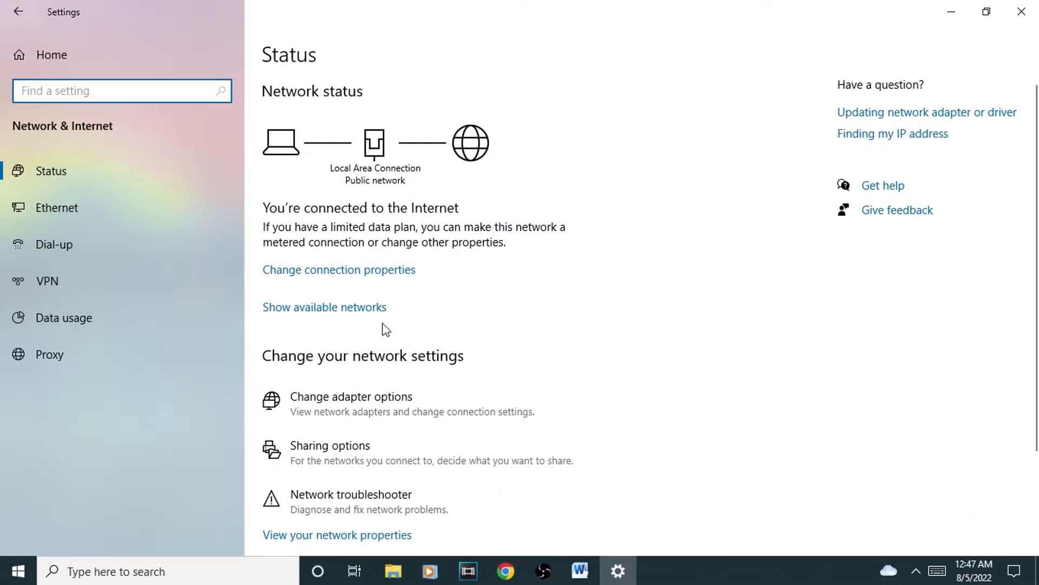
{"action": "scroll", "coordinate": [379, 237], "scroll_direction": "down", "scroll_amount": 3}
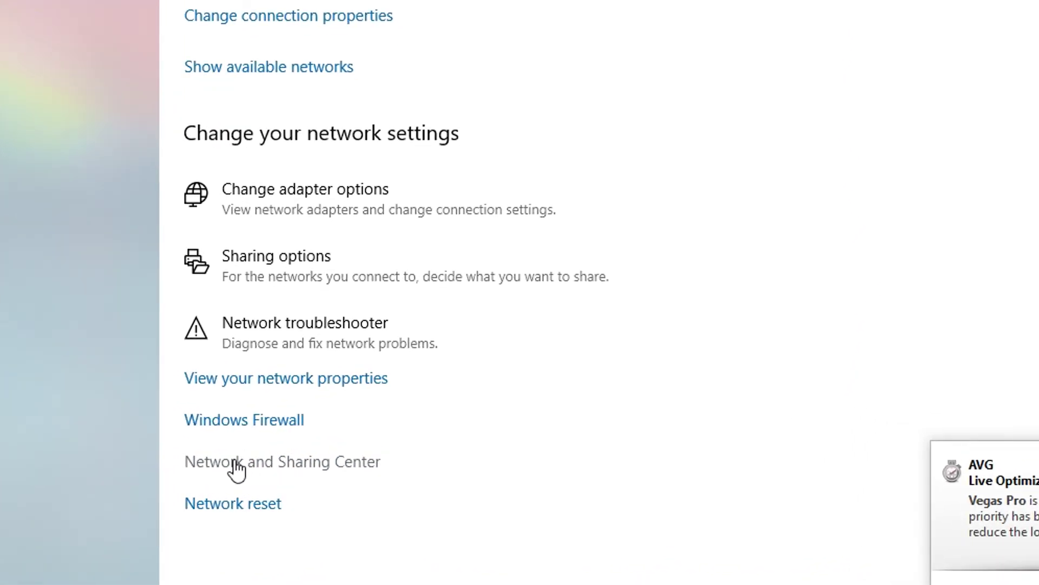
{"action": "left_click", "coordinate": [236, 463]}
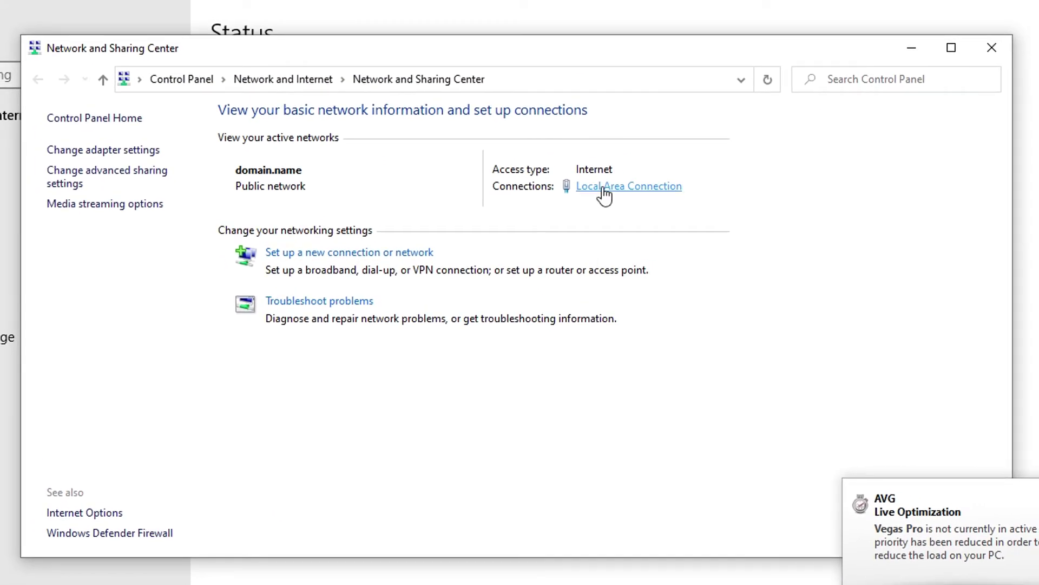
{"action": "left_click", "coordinate": [602, 190]}
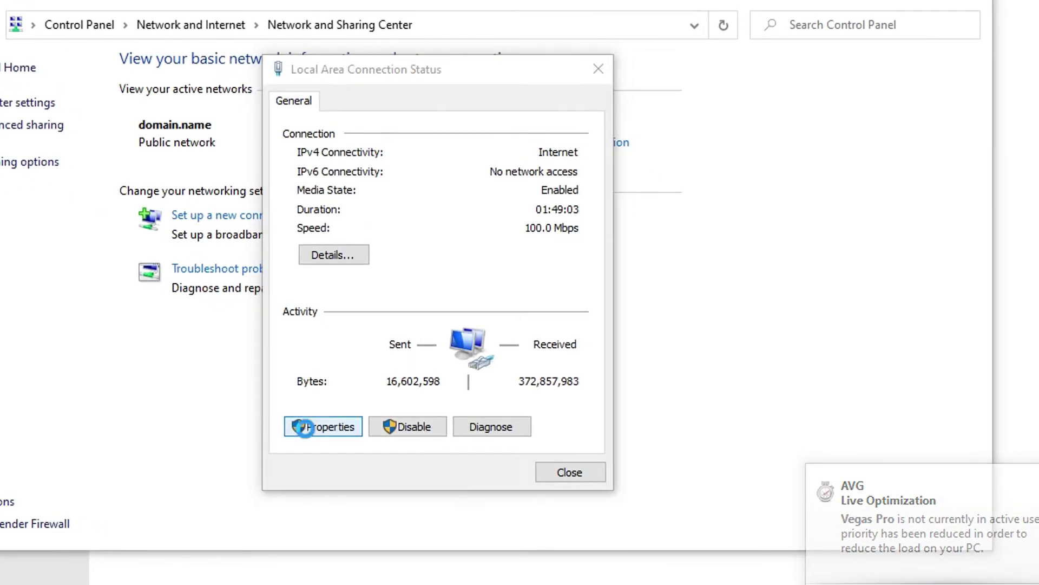
{"action": "left_click", "coordinate": [459, 292]}
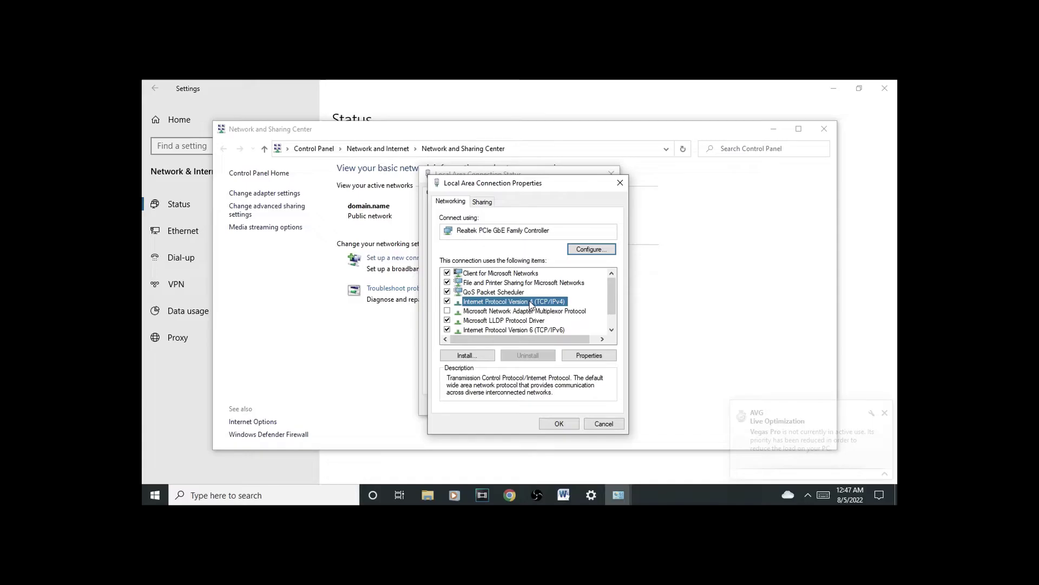
Set IPv4 DNS to 1.1.1.1 and 1.0.0.1, close the dialogs, and relaunch Epic Games Launcher
{"action": "left_click", "coordinate": [560, 385]}
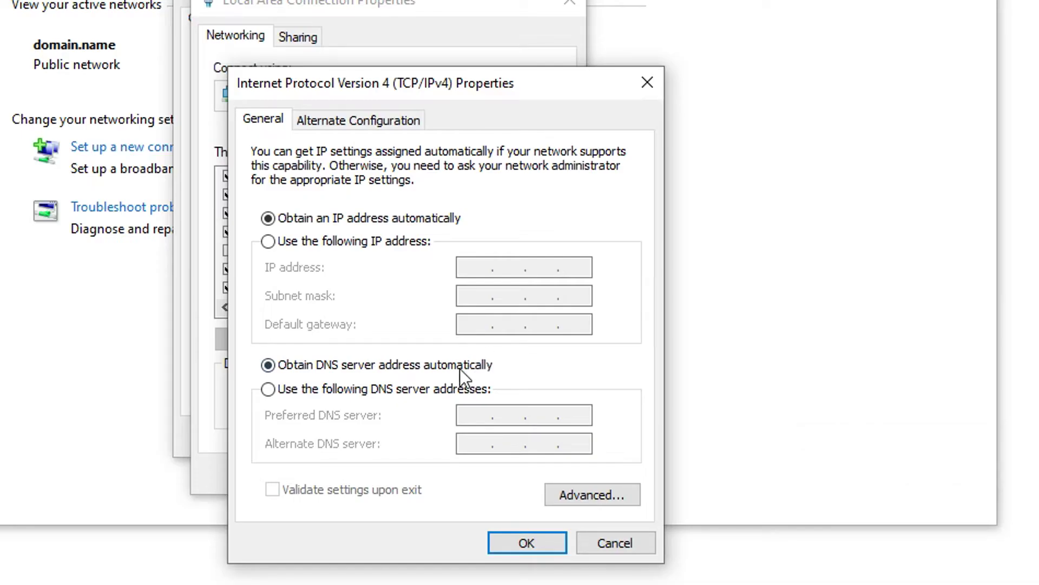
{"action": "left_click", "coordinate": [442, 391]}
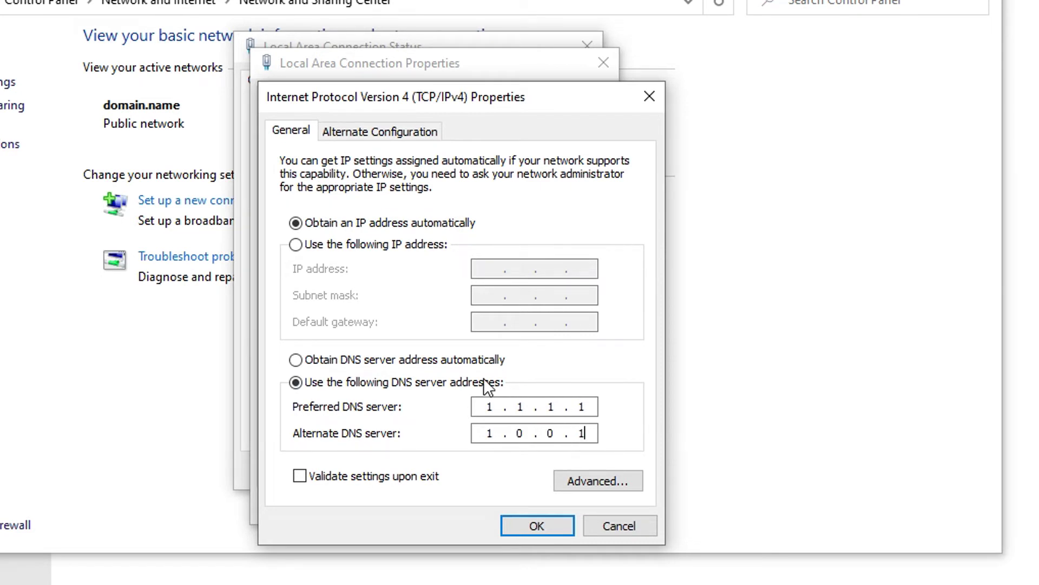
{"action": "left_click", "coordinate": [524, 524]}
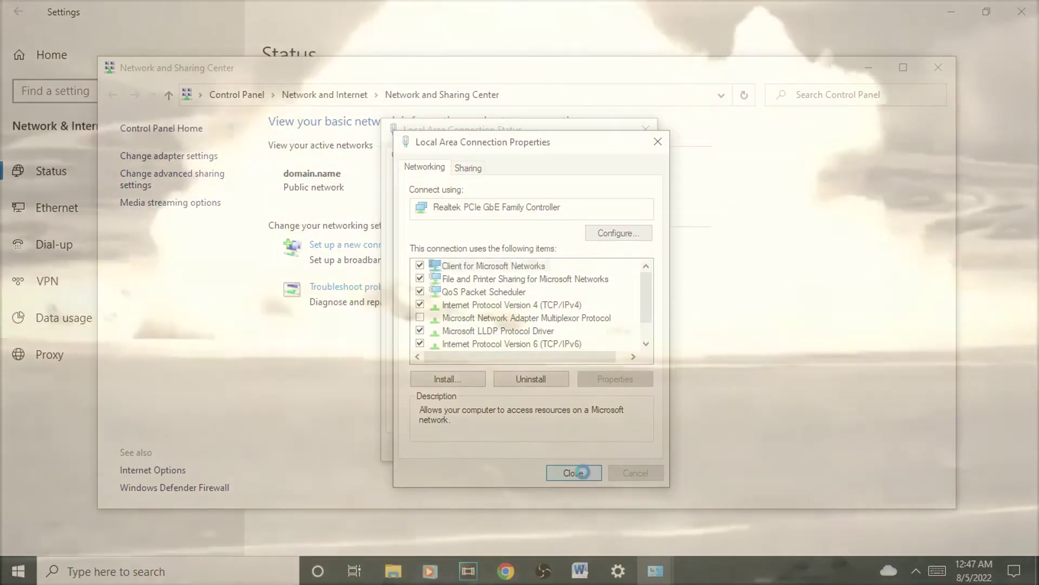
{"action": "left_click", "coordinate": [575, 473]}
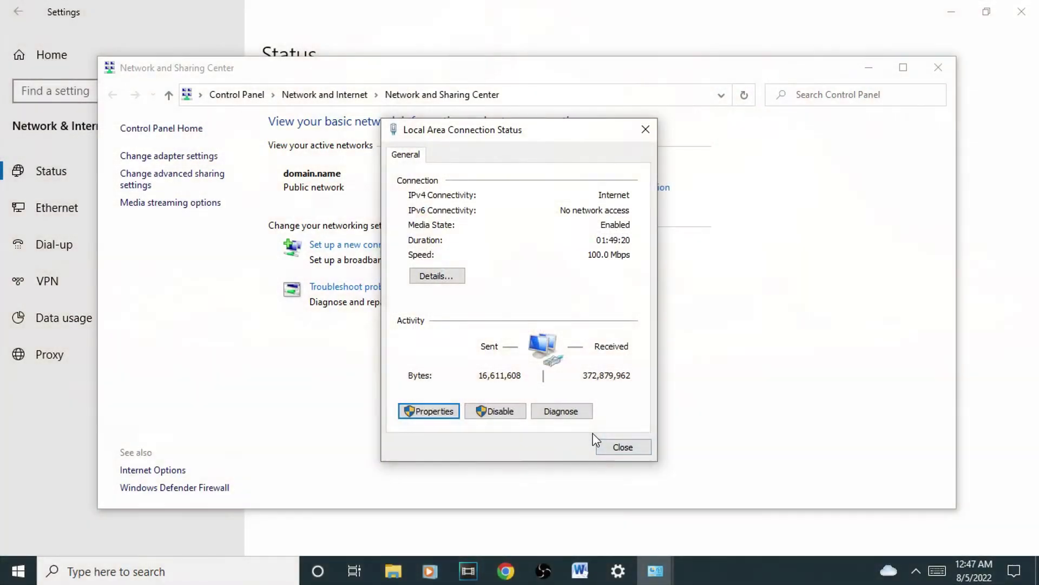
{"action": "left_click", "coordinate": [617, 455]}
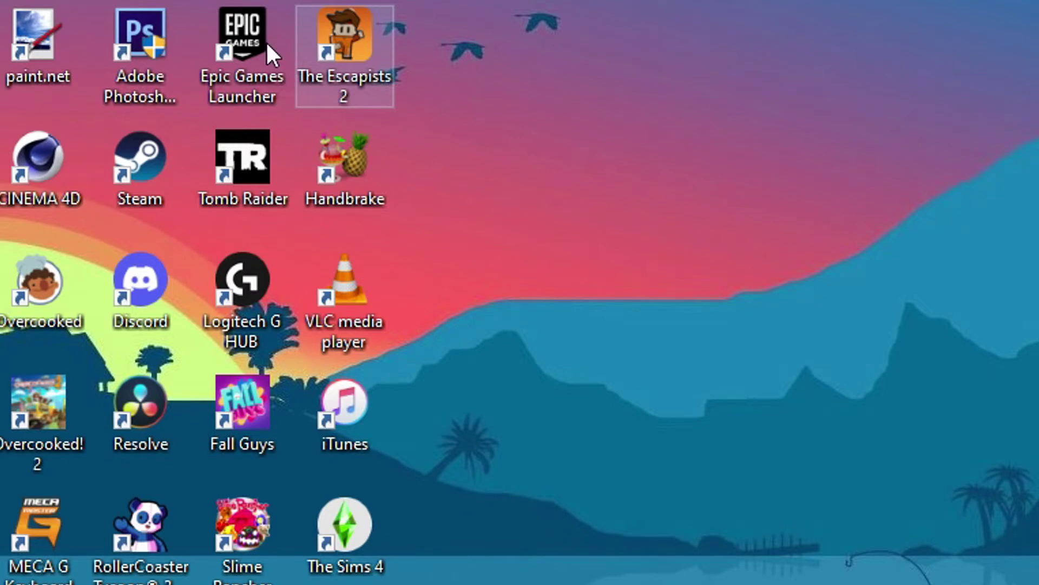
{"action": "double_click", "coordinate": [240, 47]}
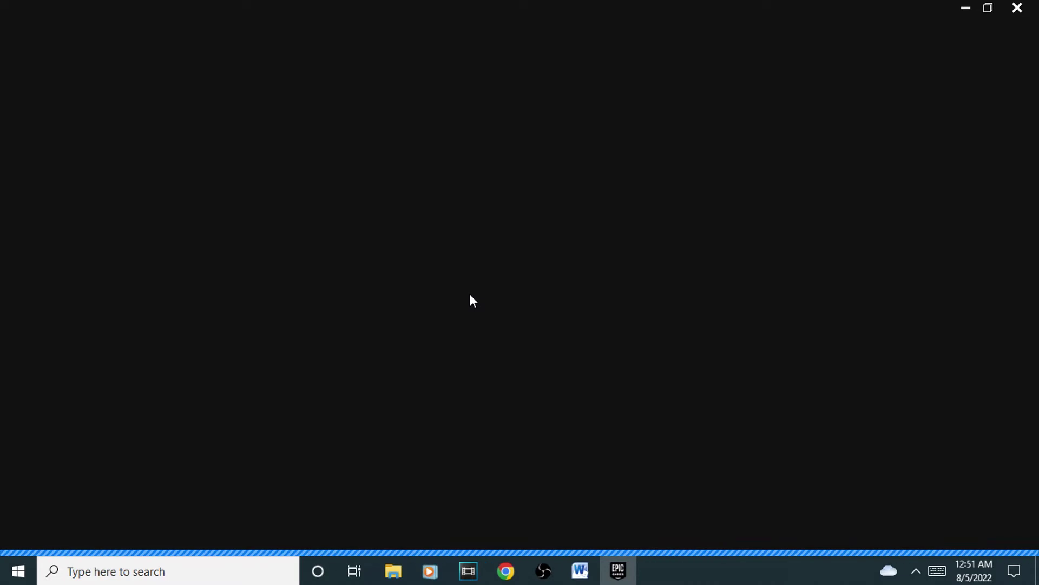
Type 'WHAT TH' while checking whether Epic Games Launcher connects
{"action": "type", "text": "WHAT TH"}
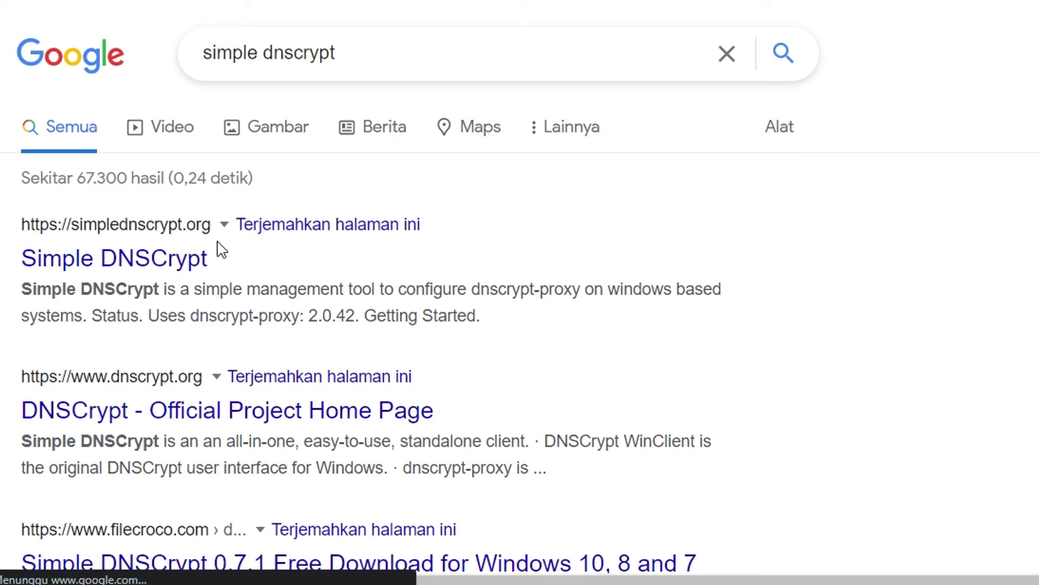
Get the 'Download .msi (x64 Installer)' file from simplednscrypt.org and run it
{"action": "left_click", "coordinate": [198, 265]}
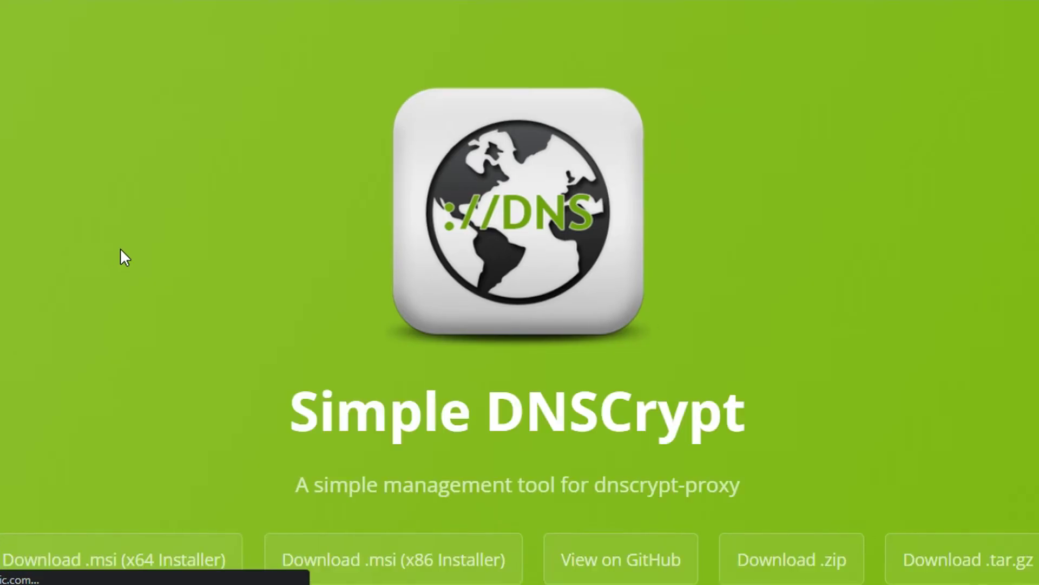
{"action": "scroll", "coordinate": [488, 174], "scroll_direction": "down", "scroll_amount": 2}
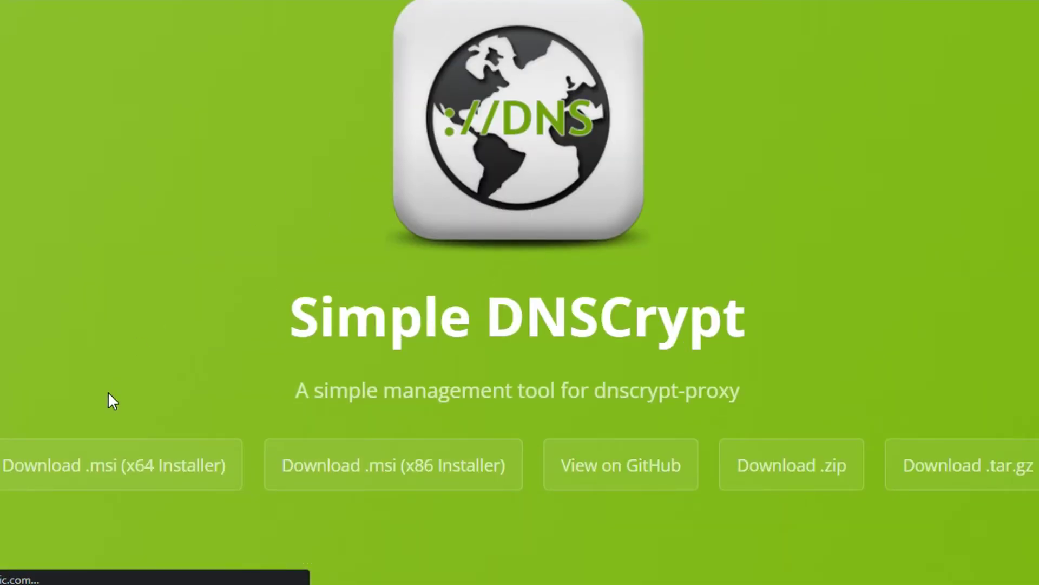
{"action": "left_click", "coordinate": [98, 465]}
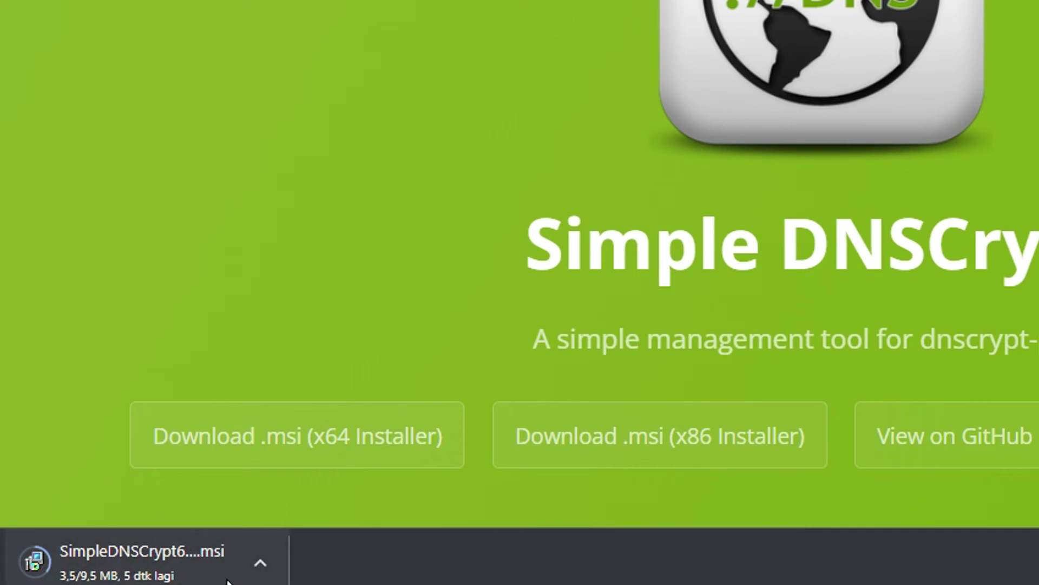
{"action": "left_click", "coordinate": [195, 565]}
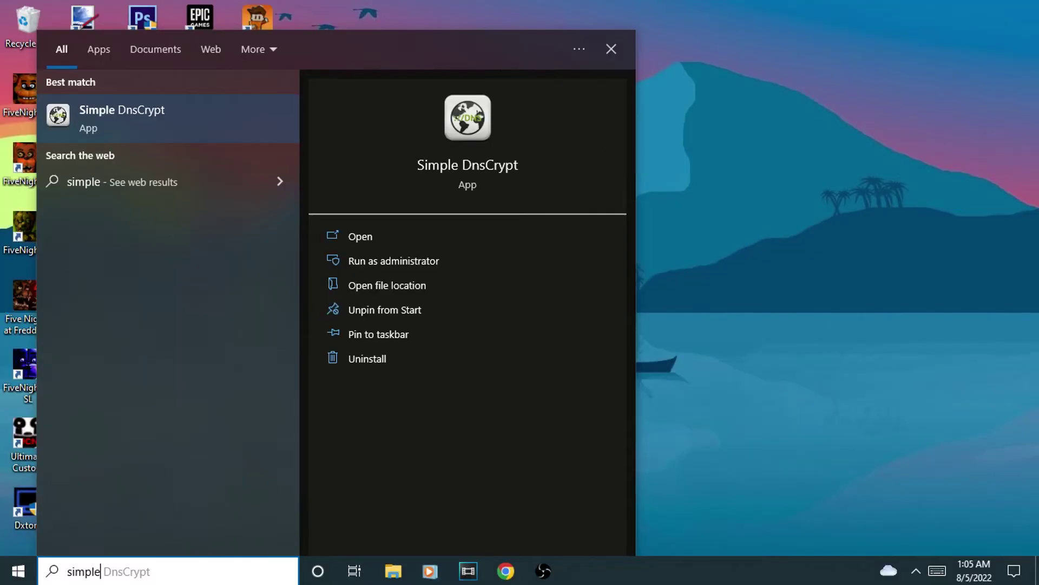
Launch Simple DNSCrypt, enable it on Local Area Connection, and turn on the cloudflare (DoH) resolver
{"action": "left_click", "coordinate": [165, 114]}
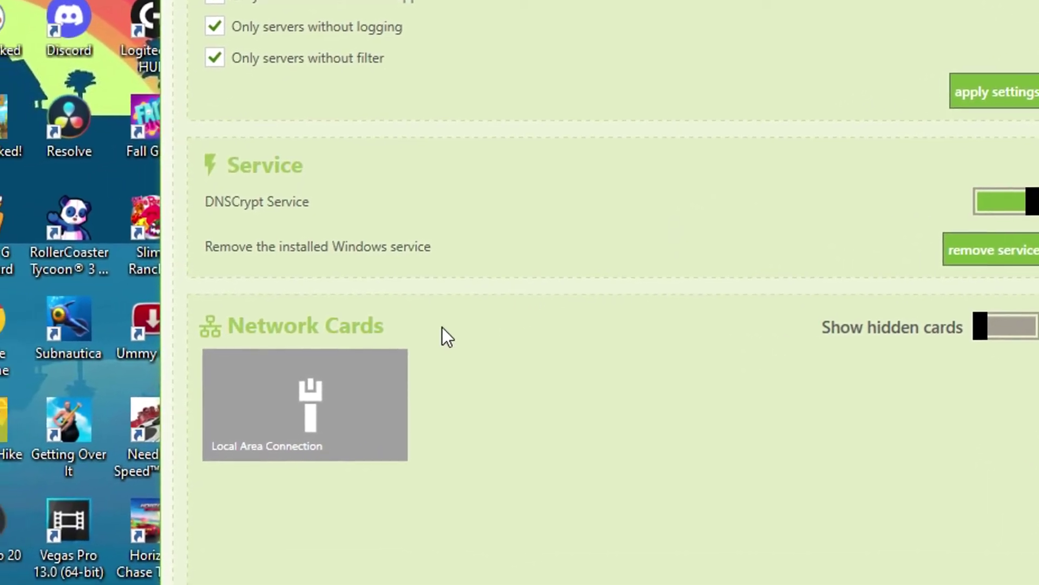
{"action": "left_click", "coordinate": [283, 407]}
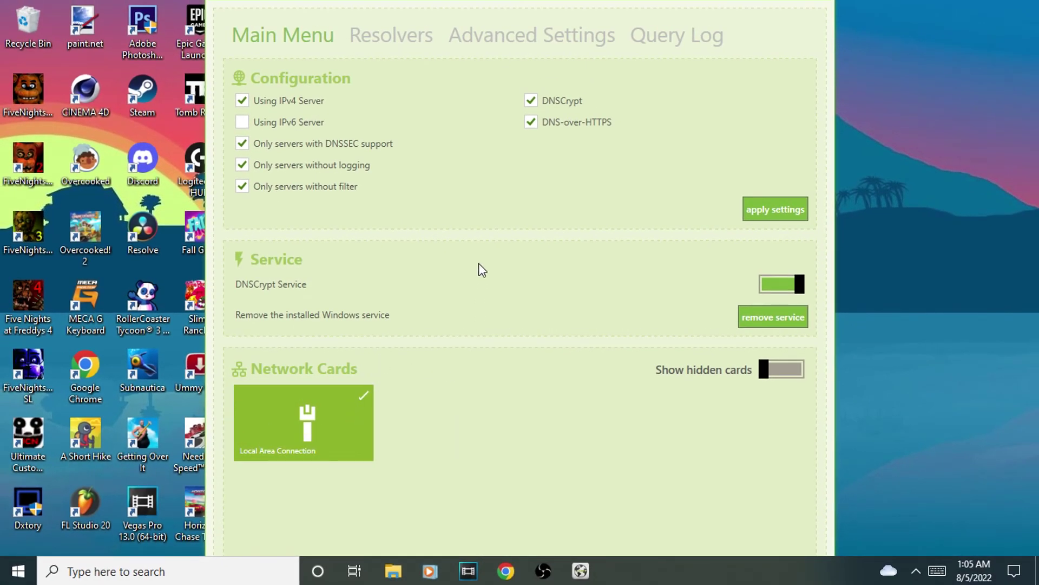
{"action": "left_click", "coordinate": [392, 41]}
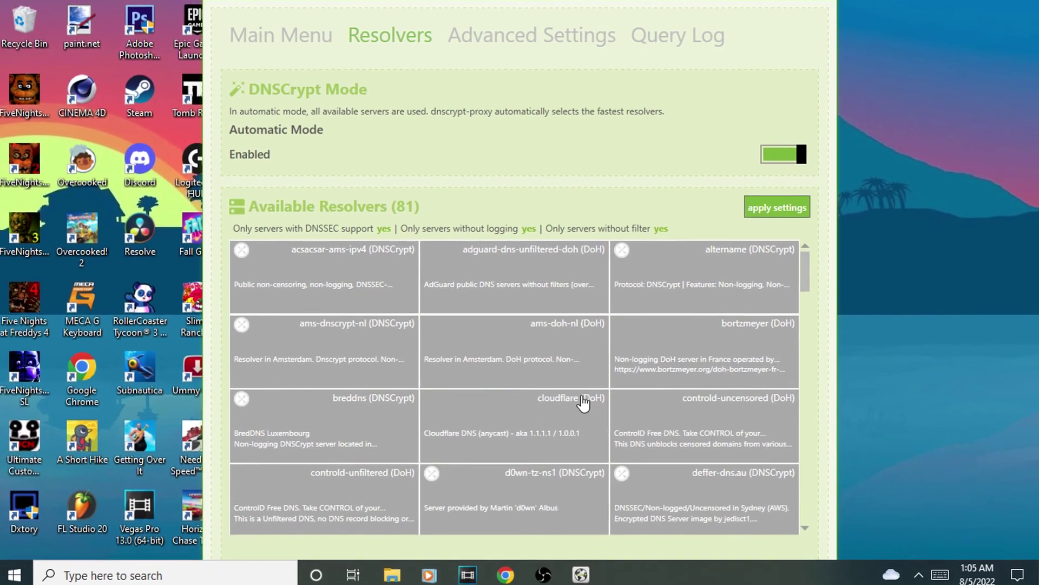
{"action": "left_click", "coordinate": [563, 427]}
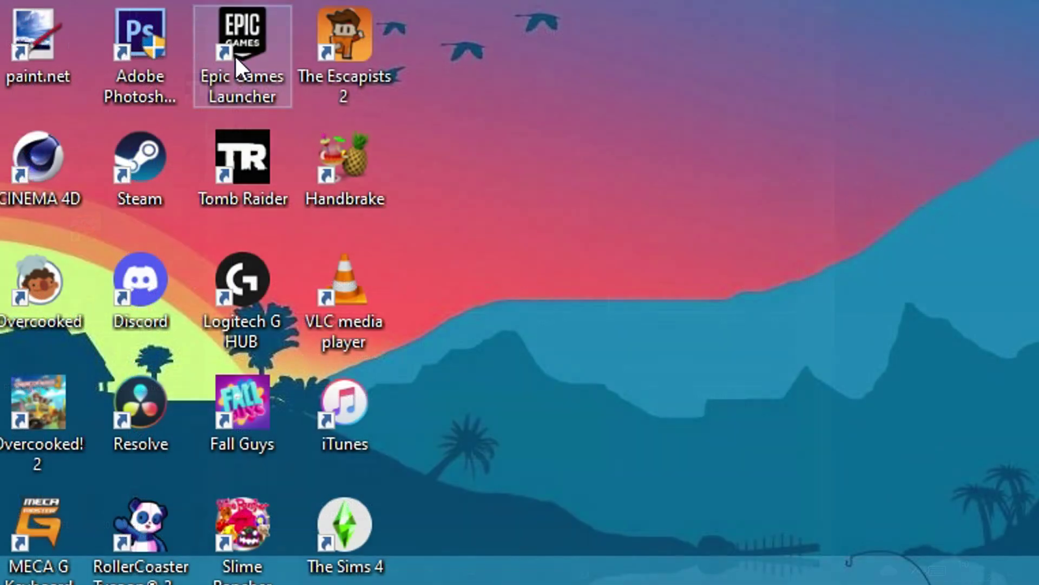